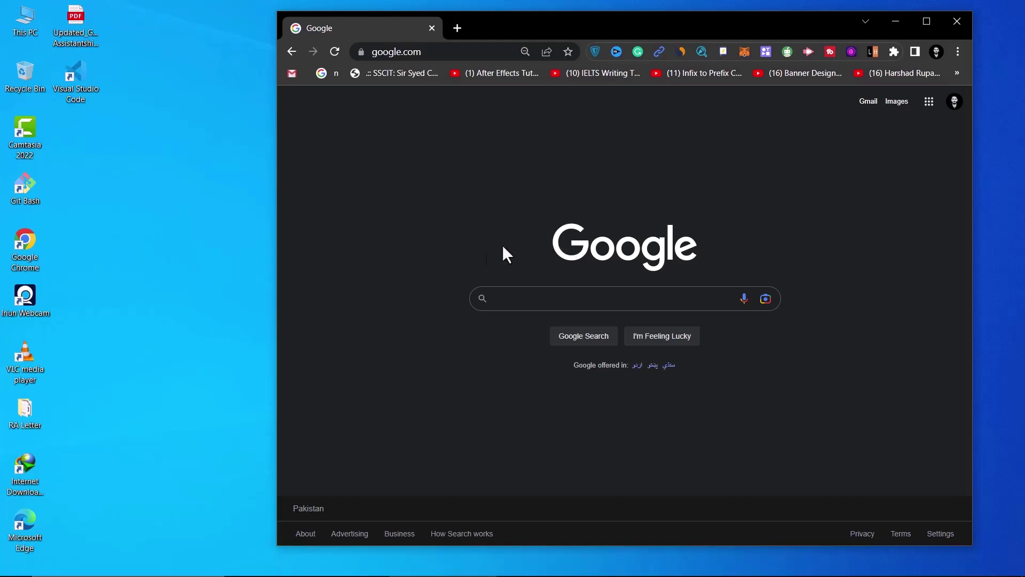
Step: Maximize the Chrome window showing the Google homepage
key(super+Up)
Step: Search Google for 'vmware filehippo'
click(409, 280)
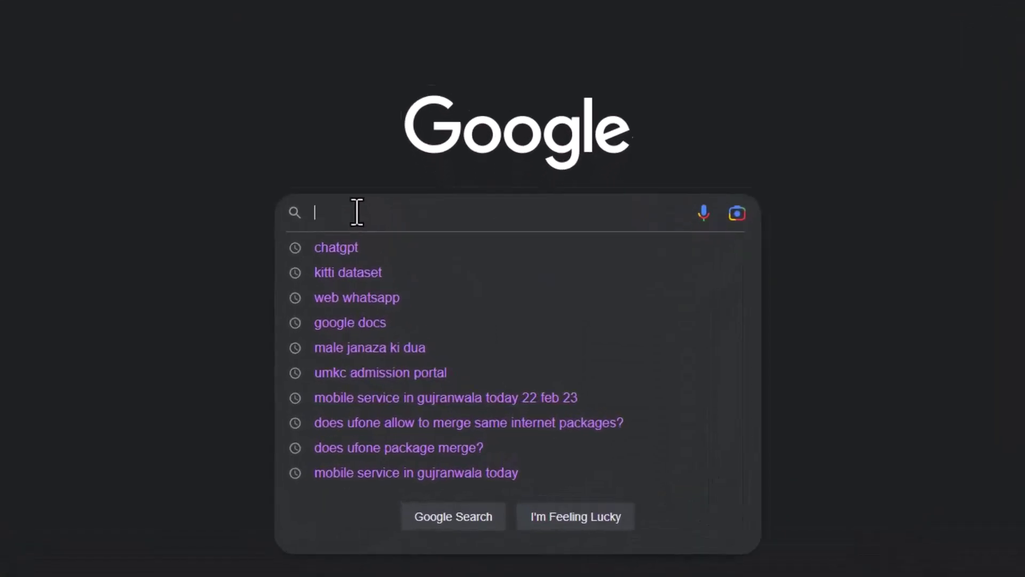
text(vmware fi)
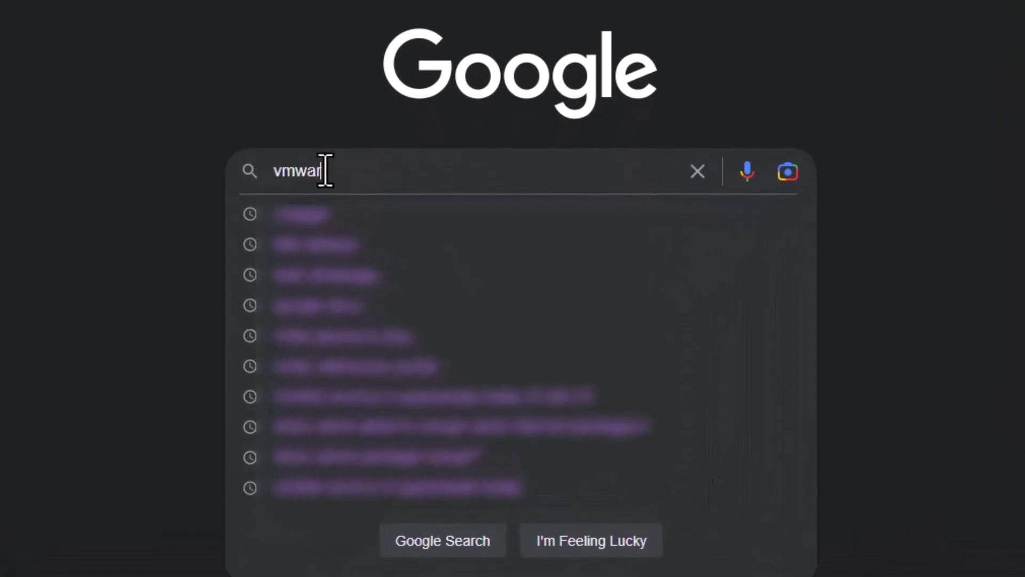
text(lehippo)
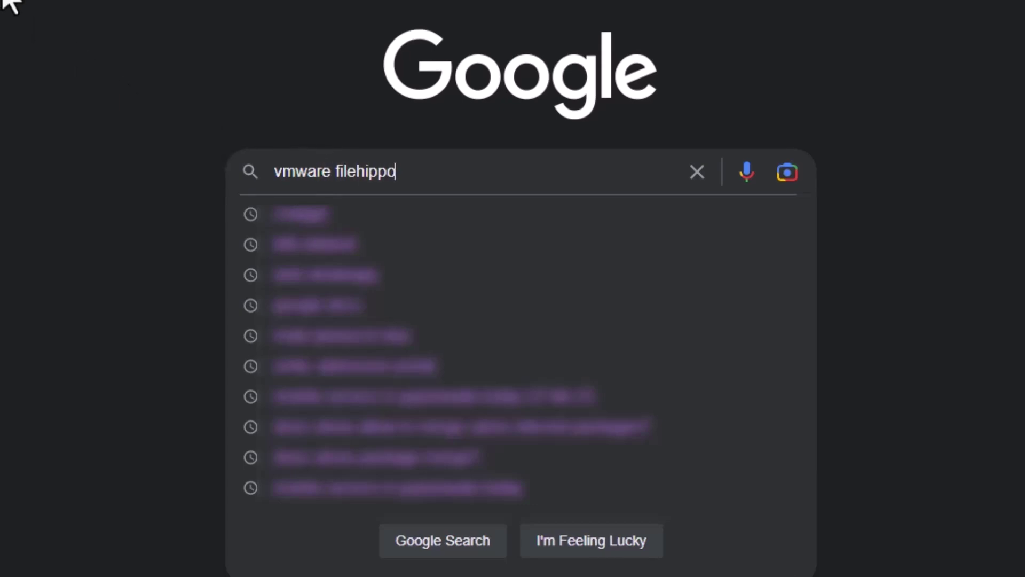
key(Return)
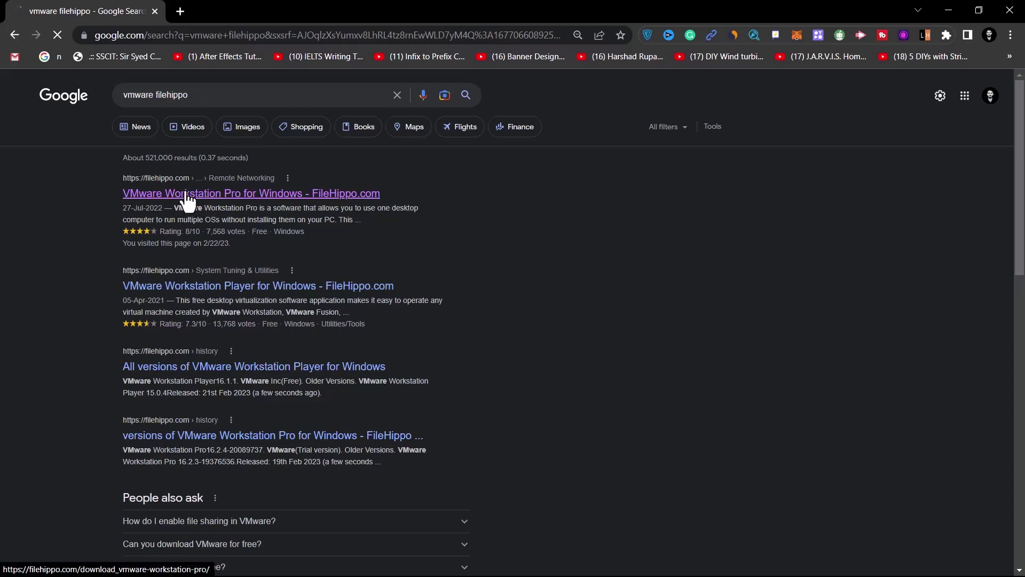
Step: Start the free VMware Workstation Pro 16.2.4 download on FileHippo, cancelling the IDM and Save As prompts
click(184, 194)
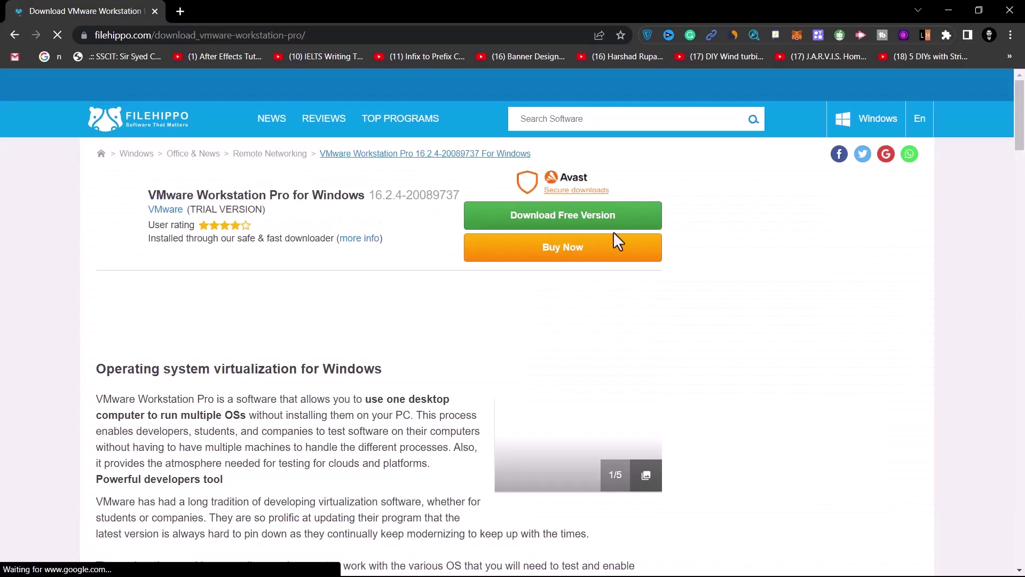
click(543, 217)
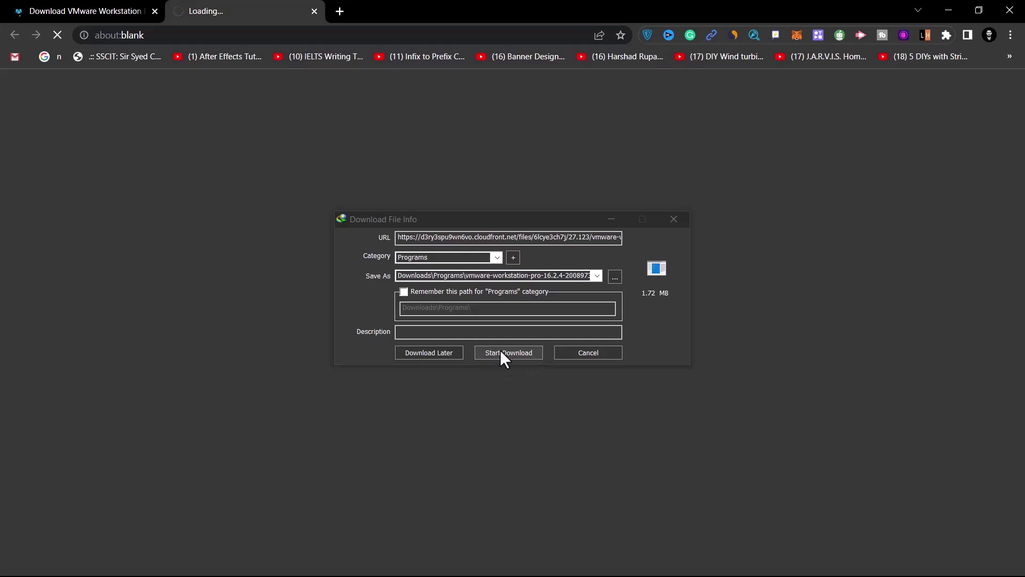
click(556, 355)
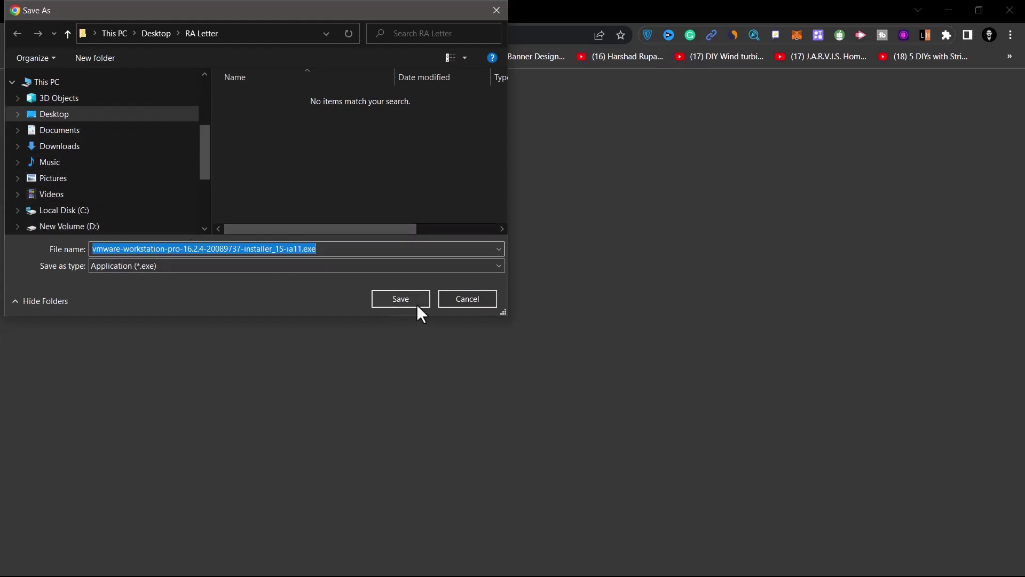
click(468, 300)
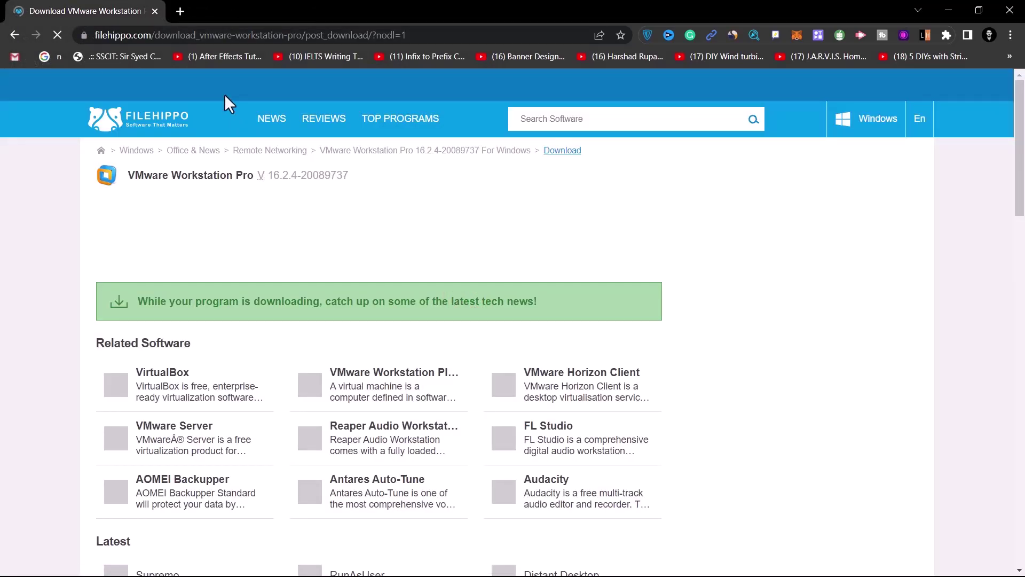
click(271, 35)
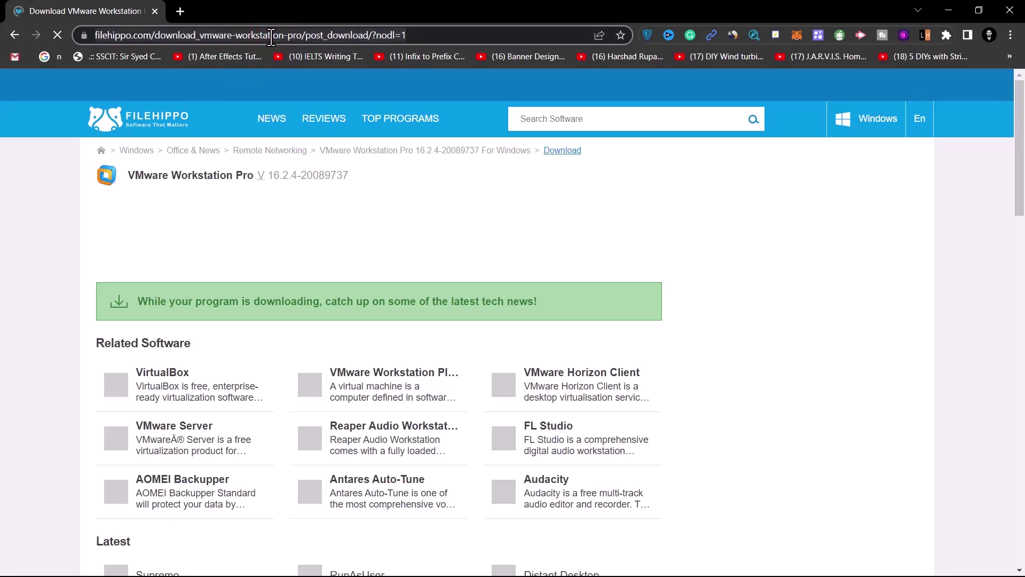
Step: Go to google.com, search 'ubuntu iso', and open the Download Ubuntu Desktop result
text(google.com)
key(Return)
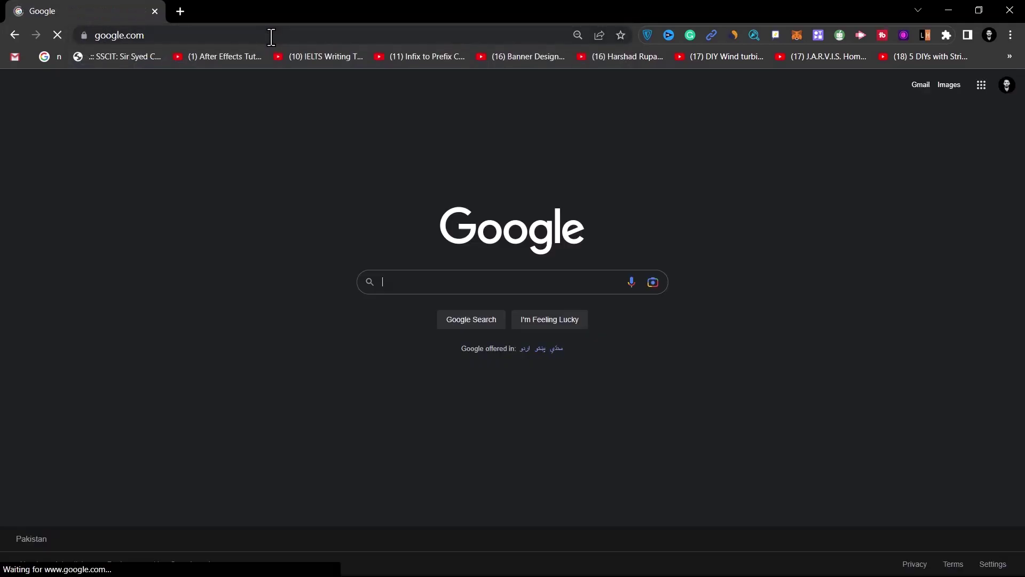
text(ubuntu iso)
key(Return)
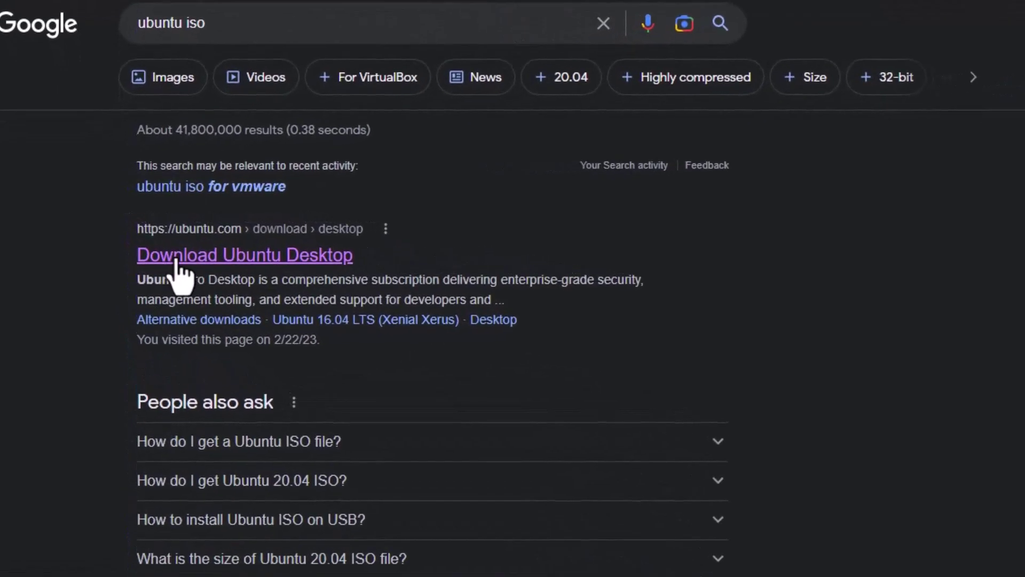
click(254, 248)
Step: Start the Ubuntu 22.04.1 LTS desktop download from the Download Ubuntu Desktop page
click(256, 254)
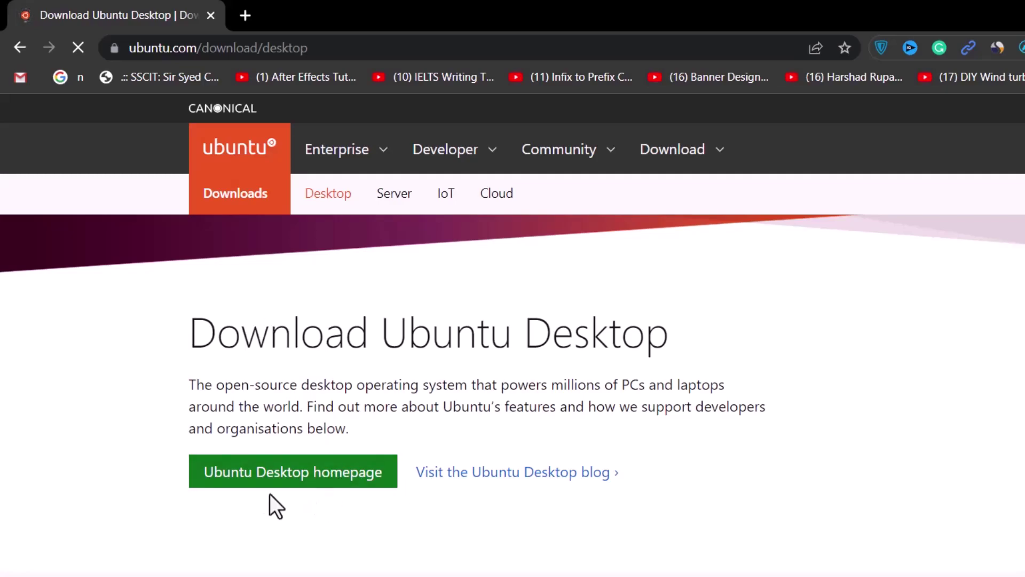
scroll(298, 512, down, 6)
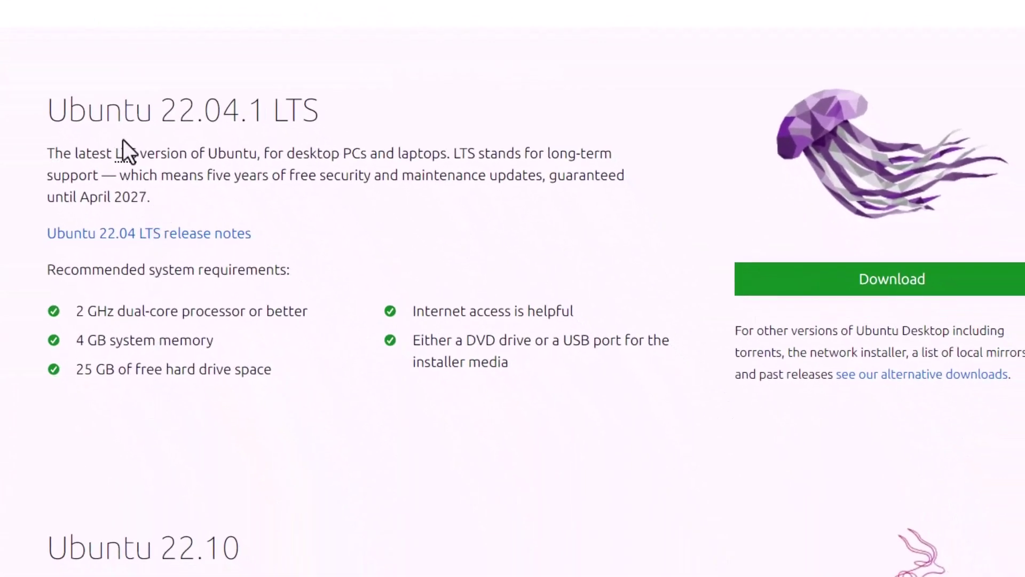
drag(50, 107, 345, 110)
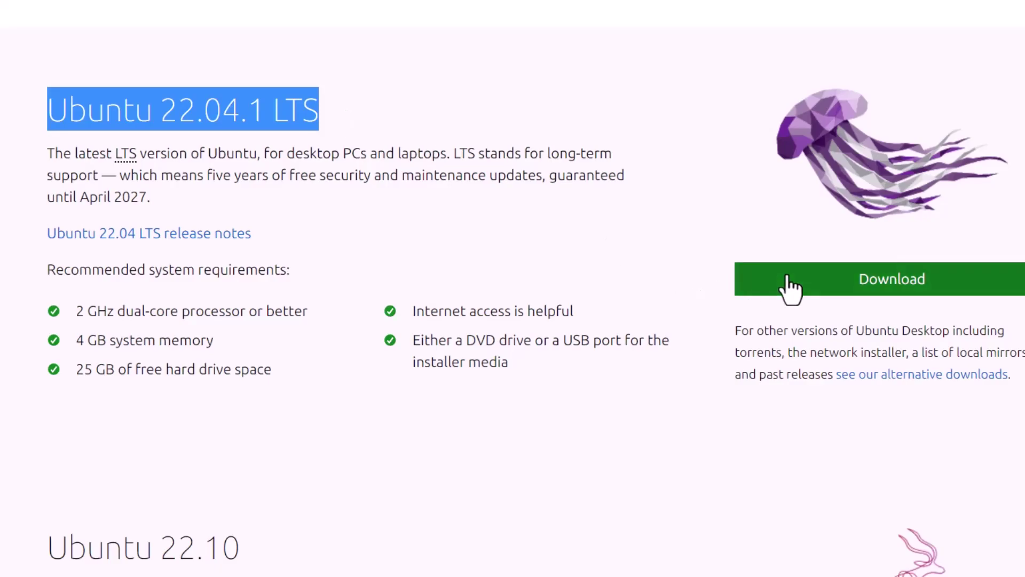
click(824, 277)
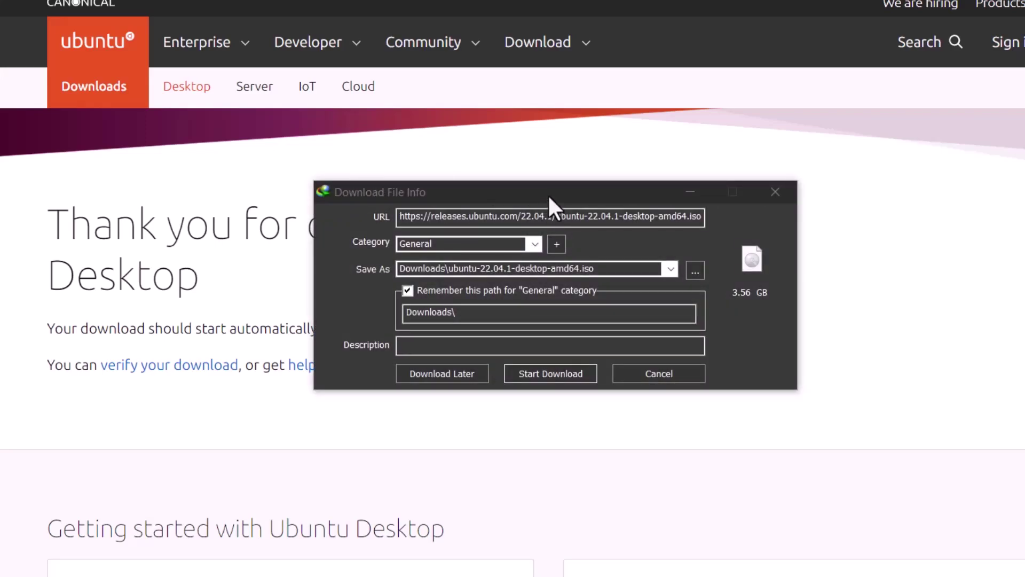
Step: Turn down the download manager for the Ubuntu ISO and dismiss its follow-up prompt
drag(547, 202, 877, 216)
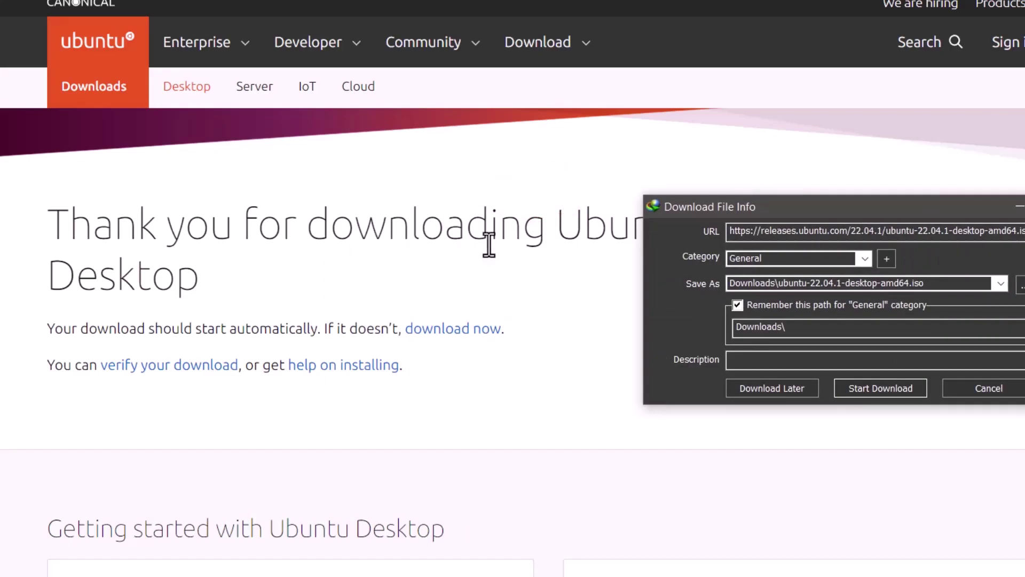
drag(831, 206, 563, 194)
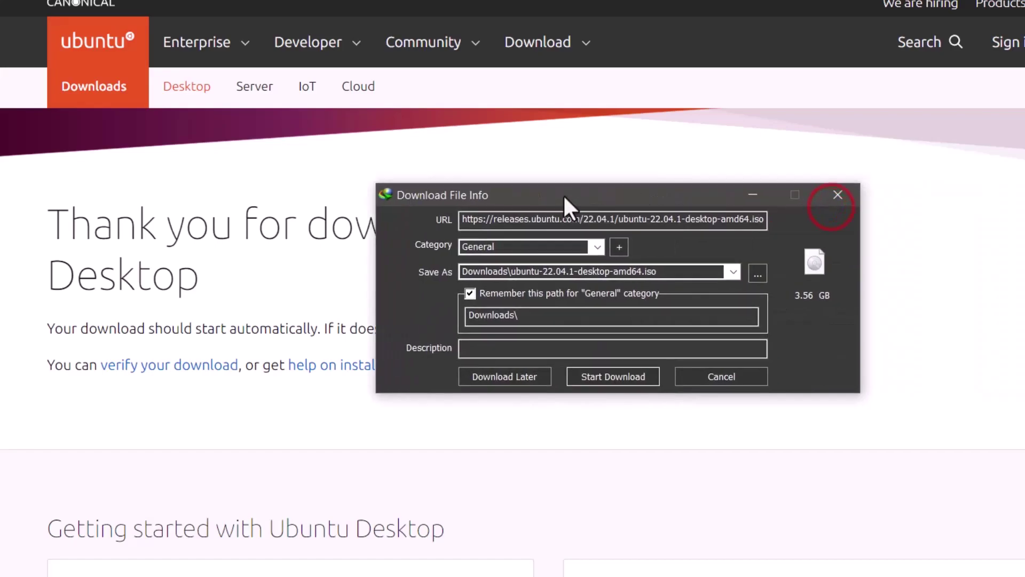
click(729, 382)
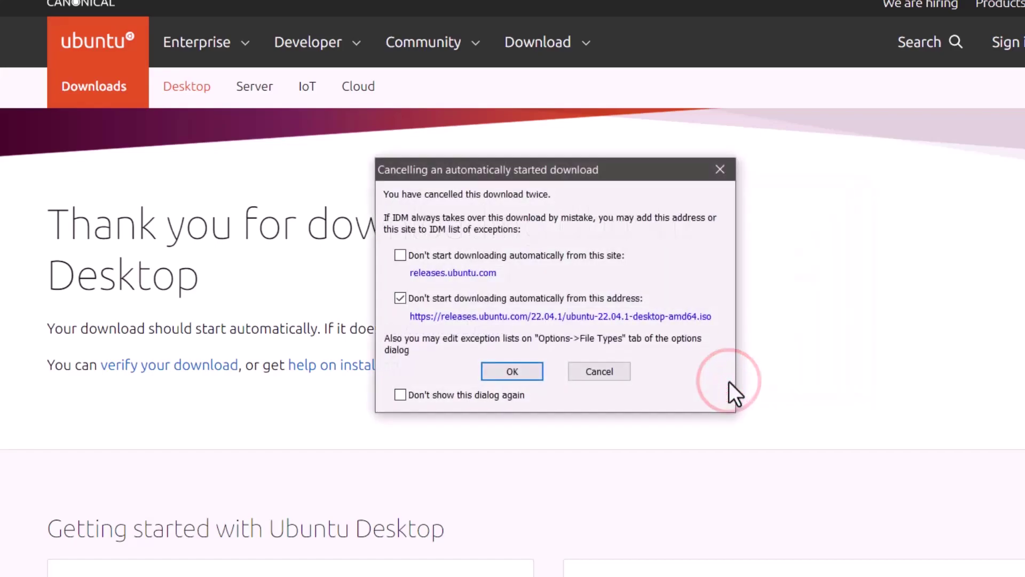
click(601, 367)
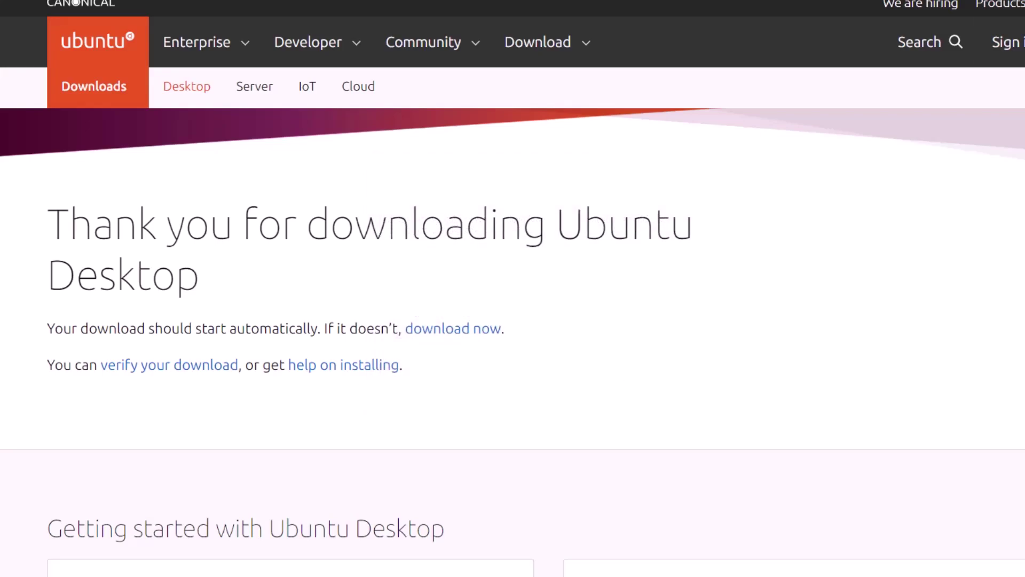
Step: Close Chrome and the leftover VMware download dialogs
click(1007, 9)
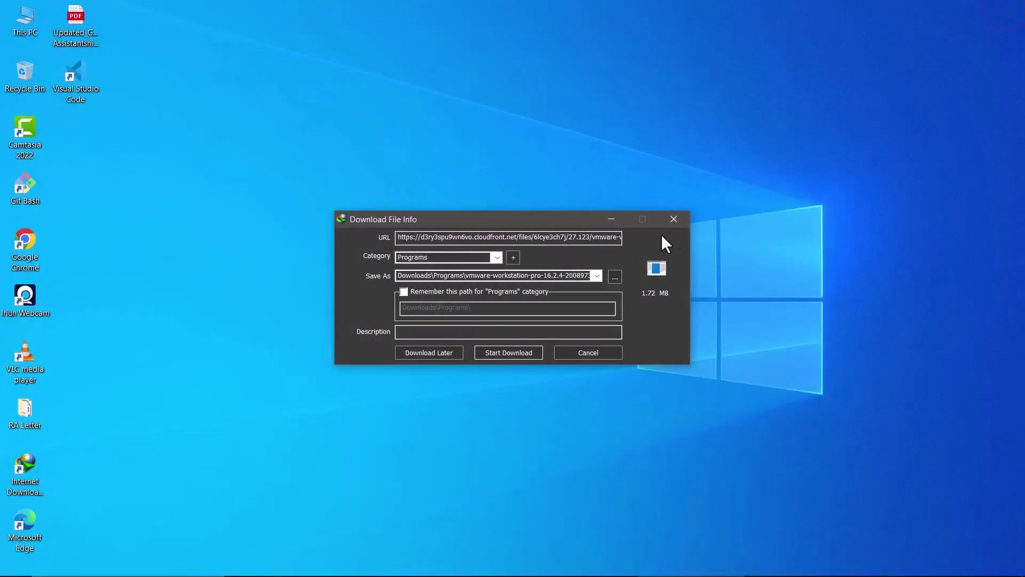
click(681, 220)
click(543, 354)
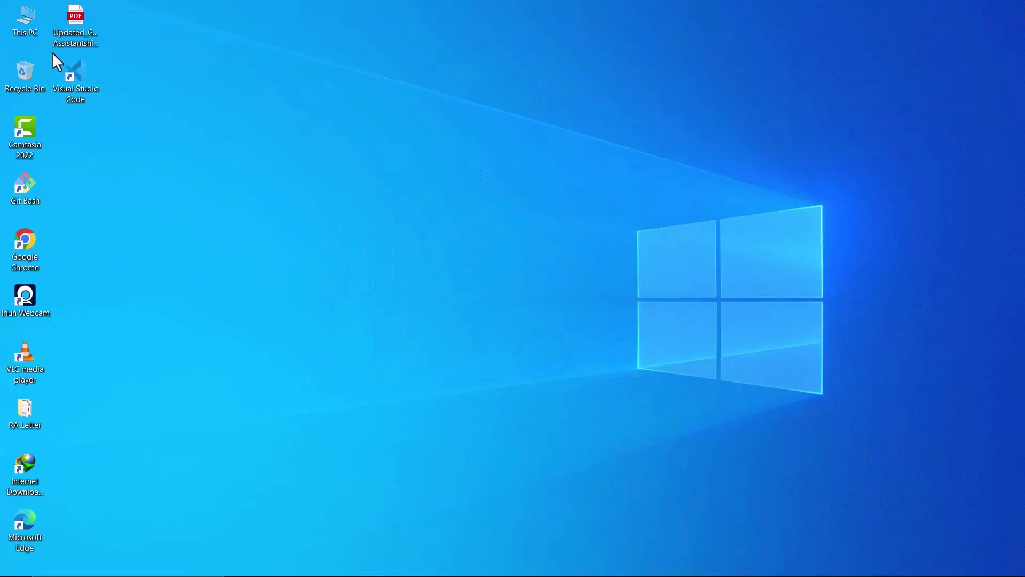
Step: Launch the VMware player installer from the Ubuntu iso folder on New Volume (D:)
double_click(12, 17)
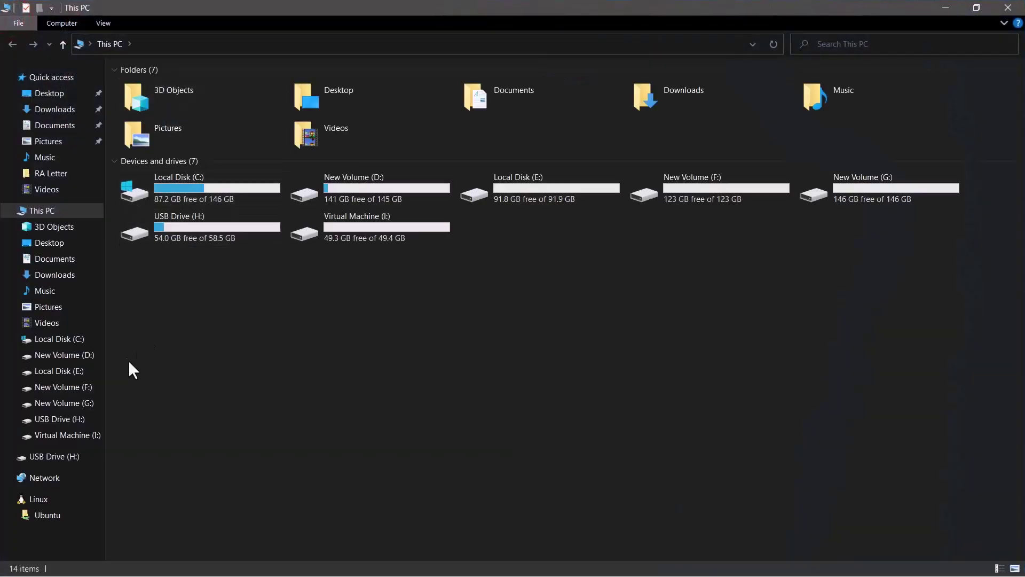
double_click(362, 191)
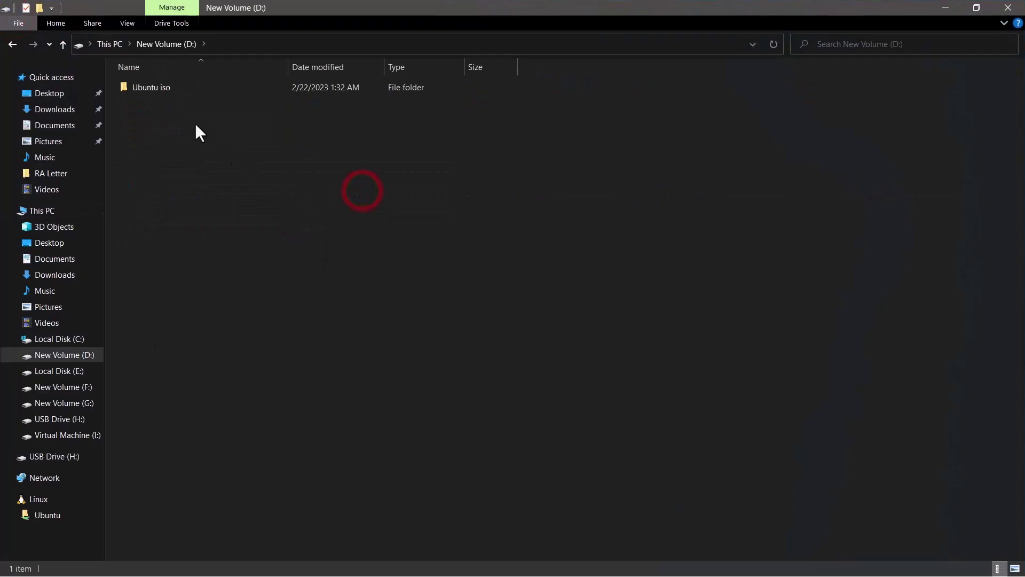
double_click(153, 86)
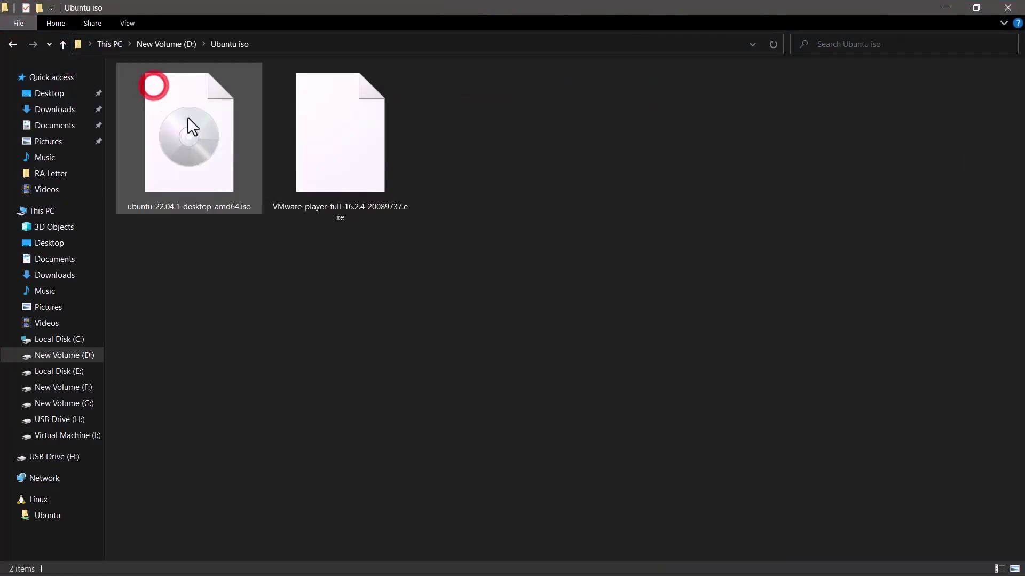
click(344, 224)
click(332, 156)
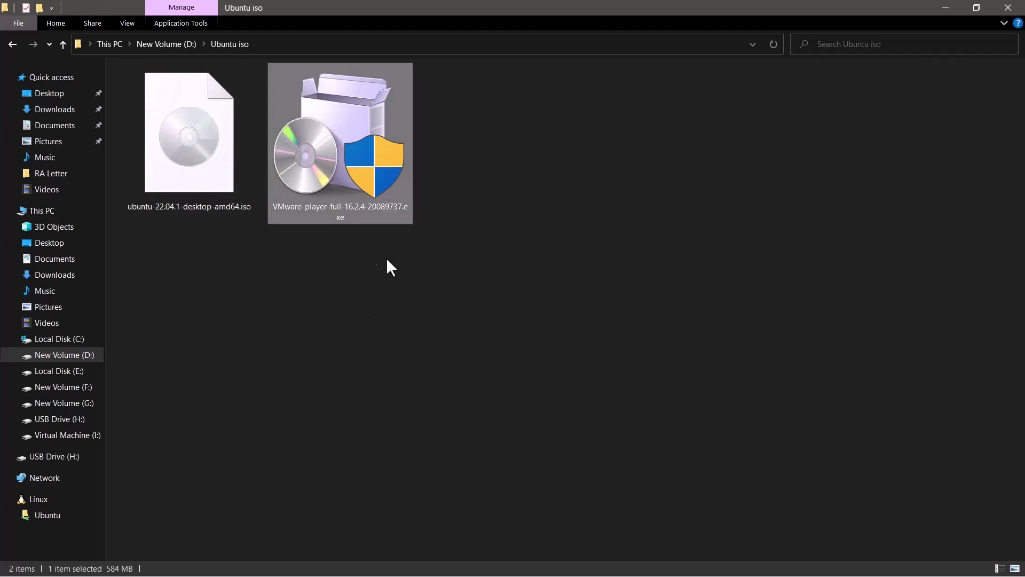
click(202, 182)
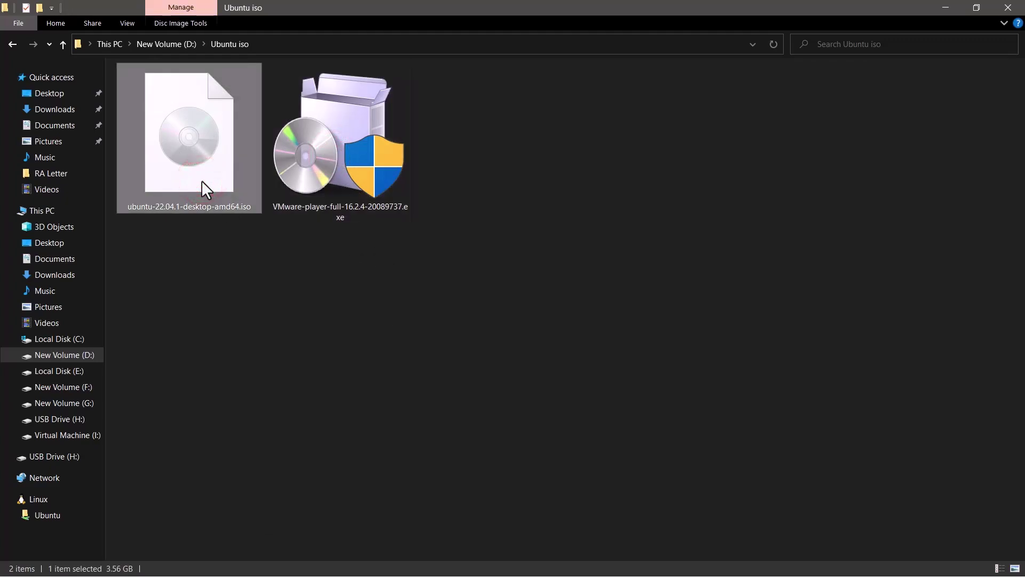
click(386, 326)
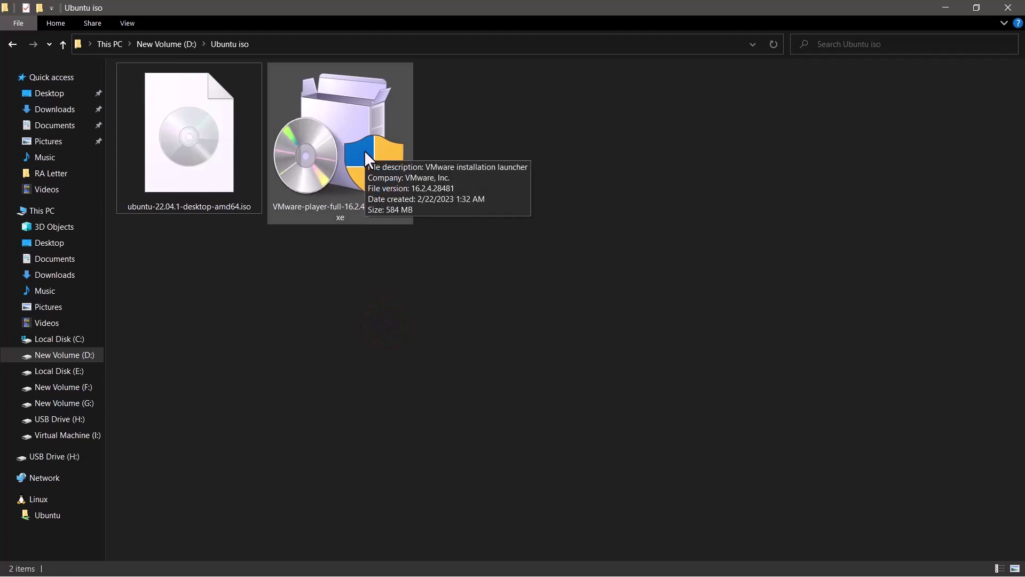
click(368, 150)
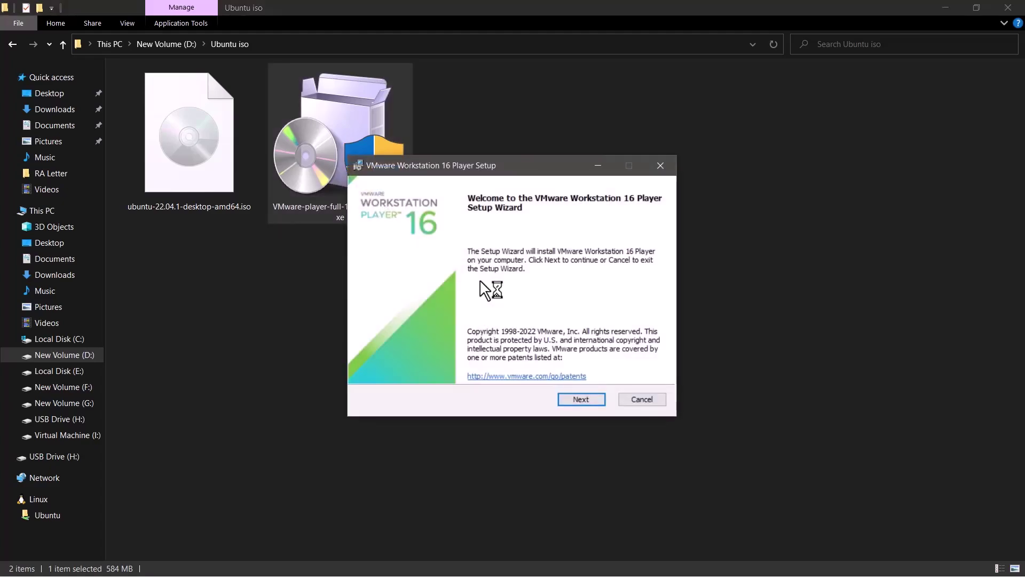
Step: Accept the licence and install the player with default location, settings and both shortcuts
click(588, 399)
click(478, 370)
click(587, 396)
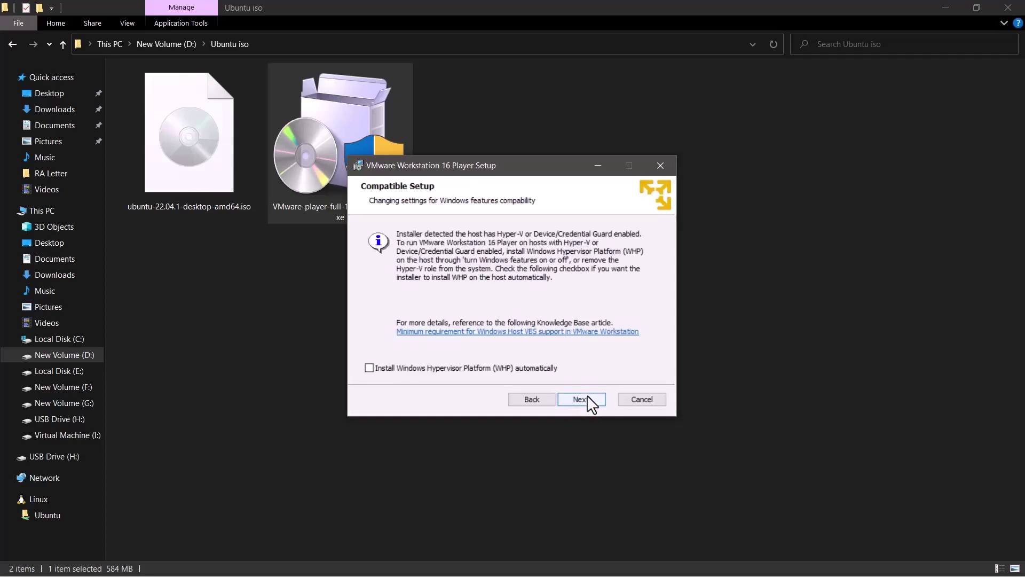
click(588, 397)
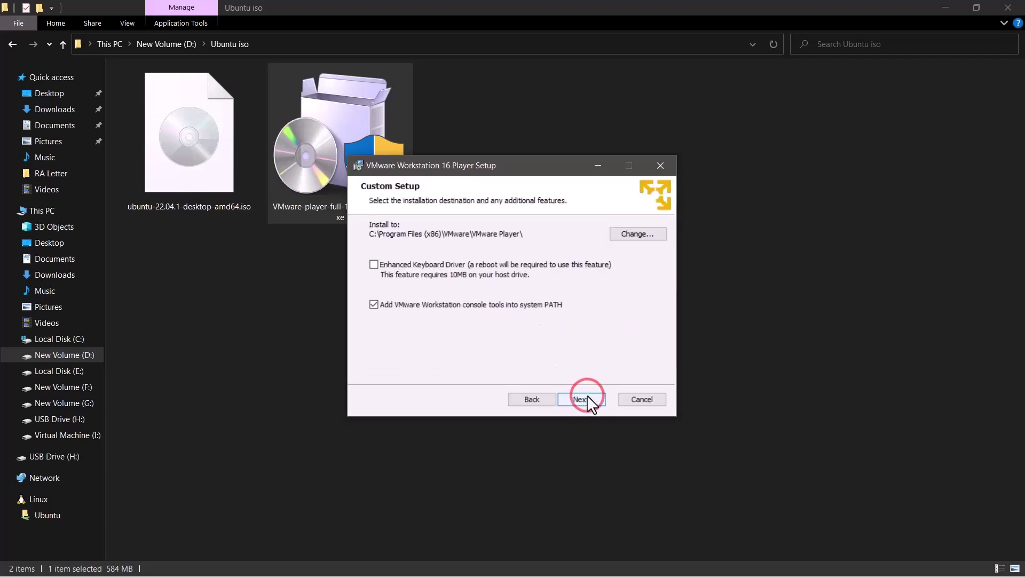
click(588, 397)
click(587, 399)
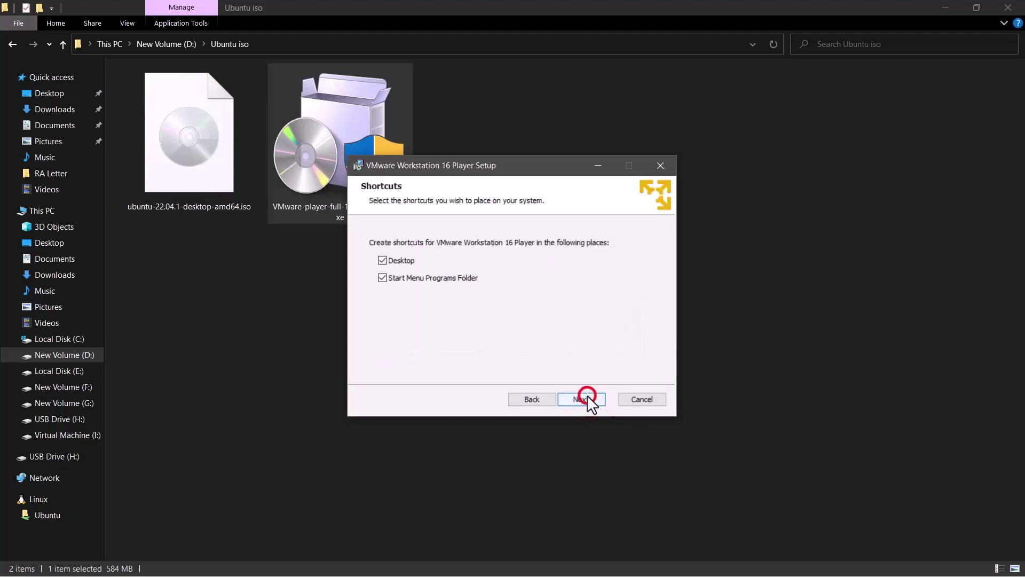
click(587, 399)
click(587, 399)
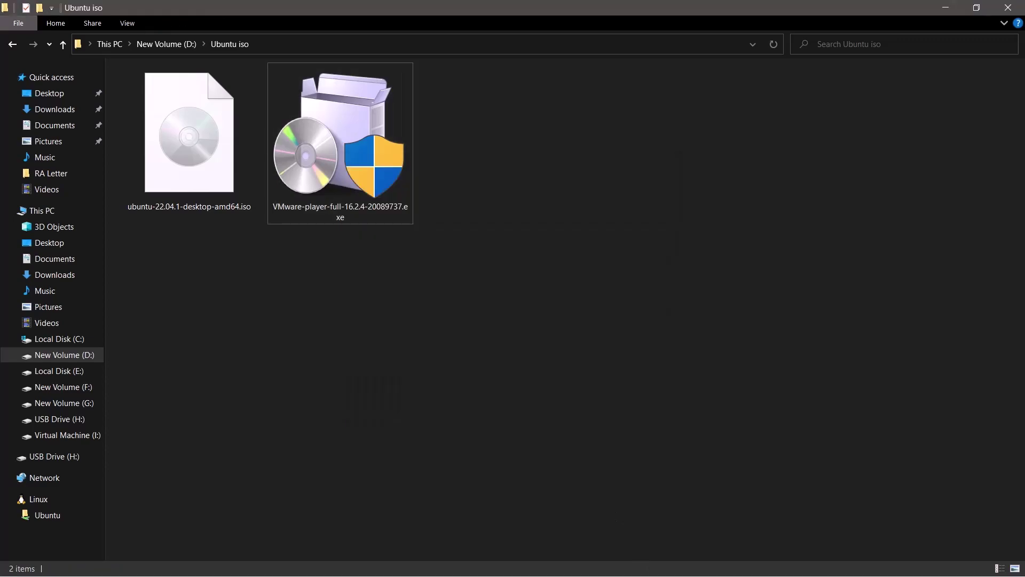
Step: Bring back the completed setup wizard and finish it
key(super)
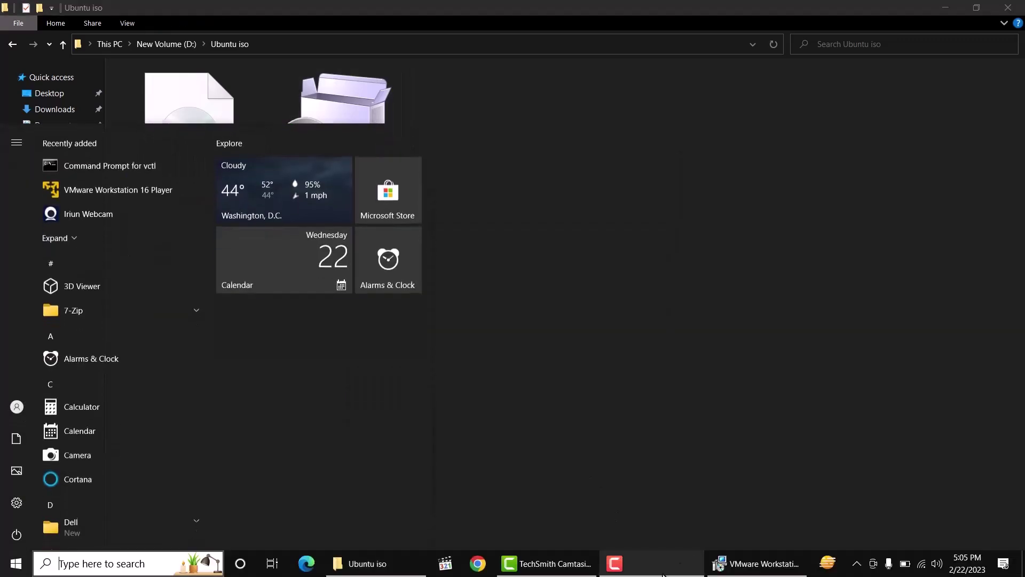
click(740, 558)
click(541, 231)
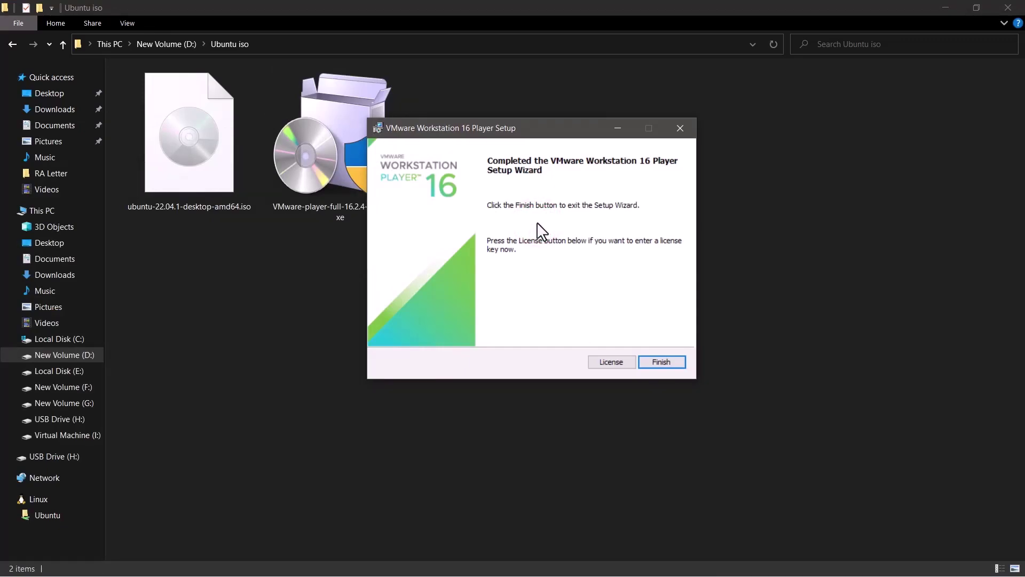
click(666, 362)
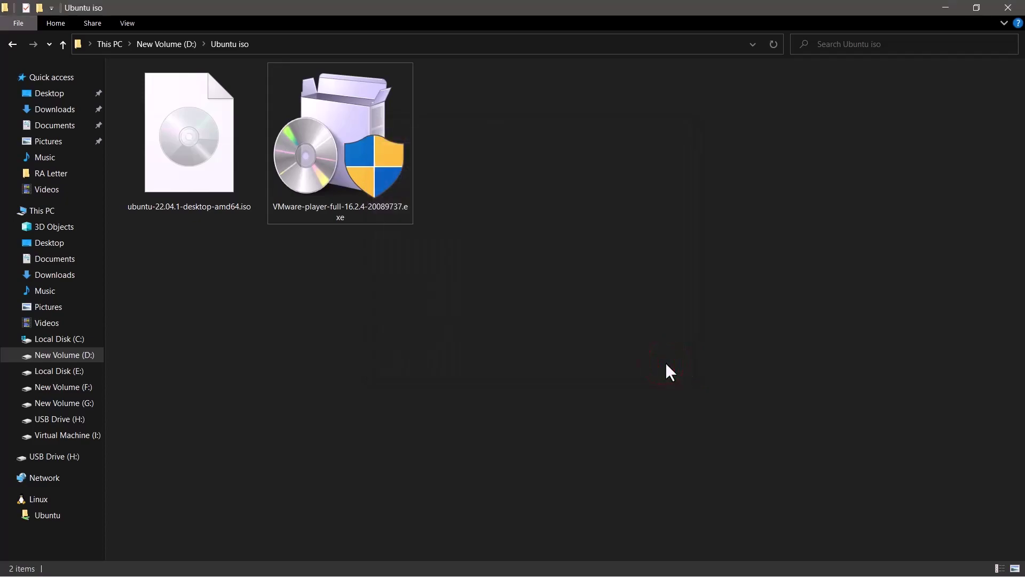
Step: Launch VMware Workstation 16 Player from a Start search for 'work'
key(super)
text(work)
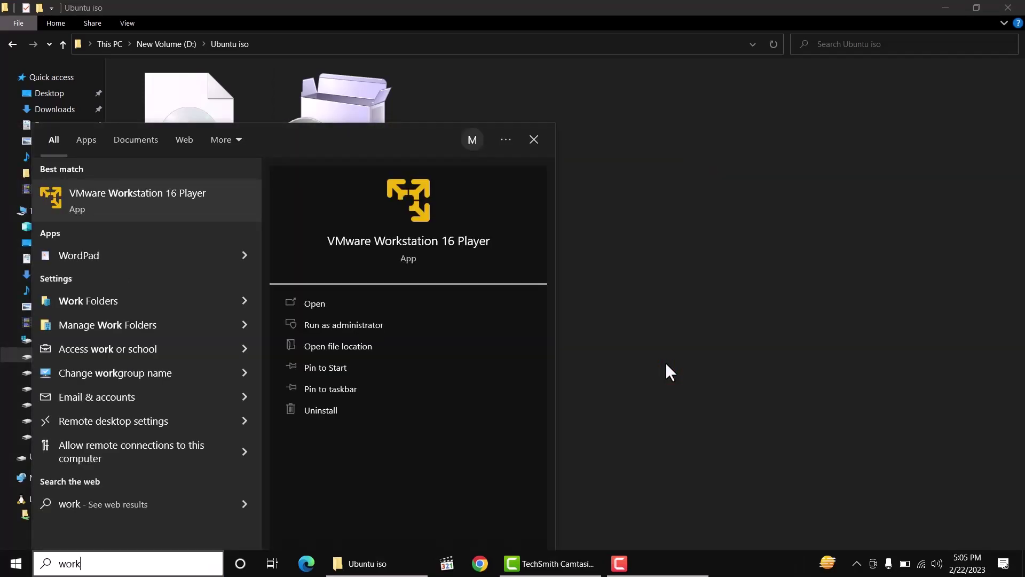
key(Return)
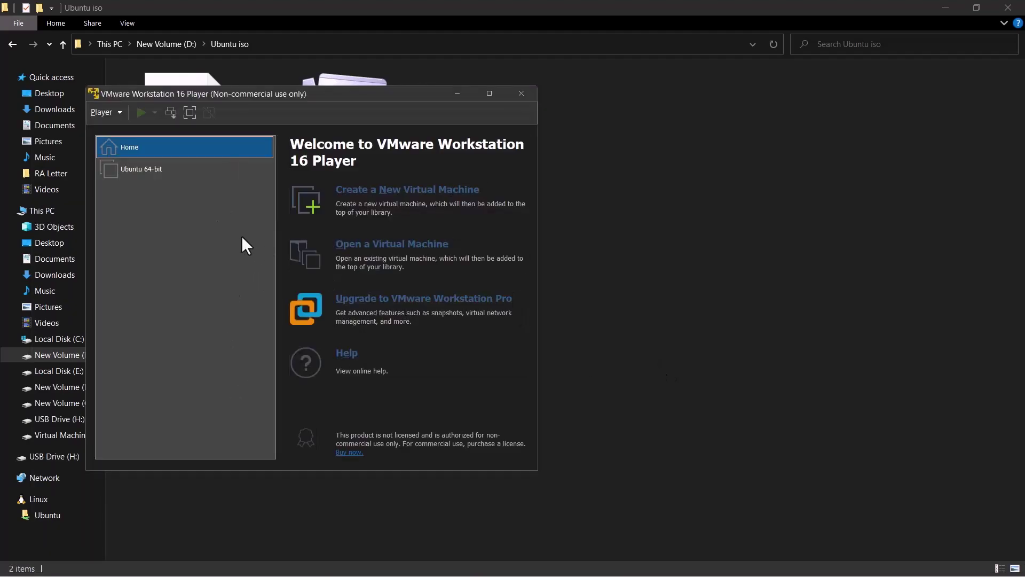
Step: Select the missing Ubuntu 64-bit entry and remove it from the library
click(197, 169)
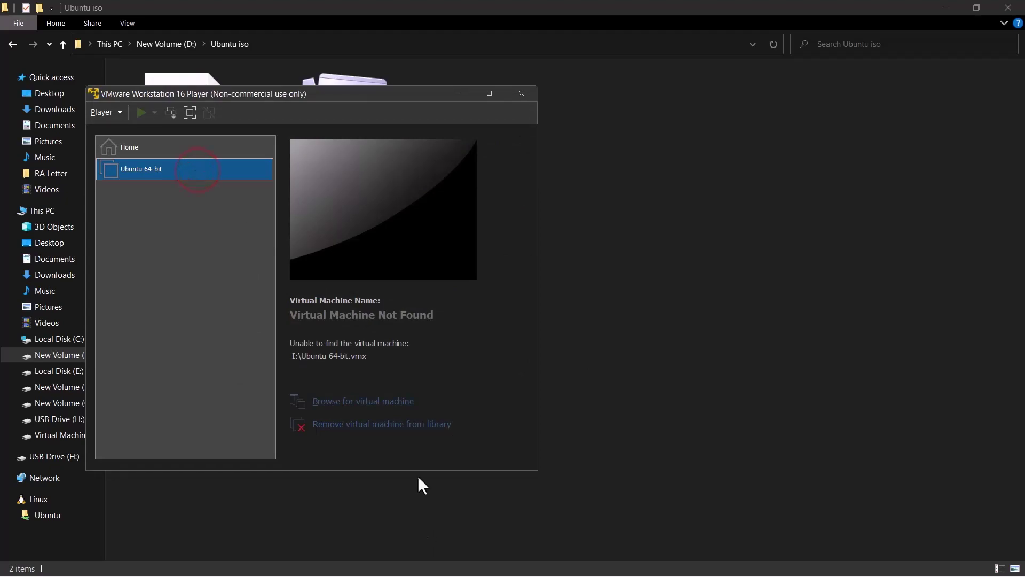
click(404, 424)
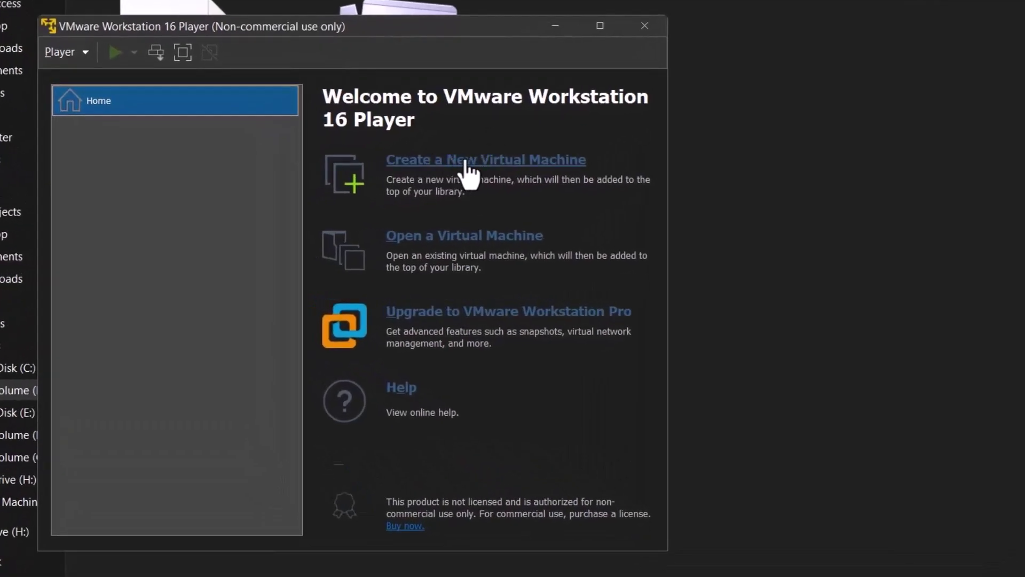
Step: Create a new virtual machine from ubuntu-22.04.1-desktop-amd64.iso in D:\Ubuntu iso
click(508, 160)
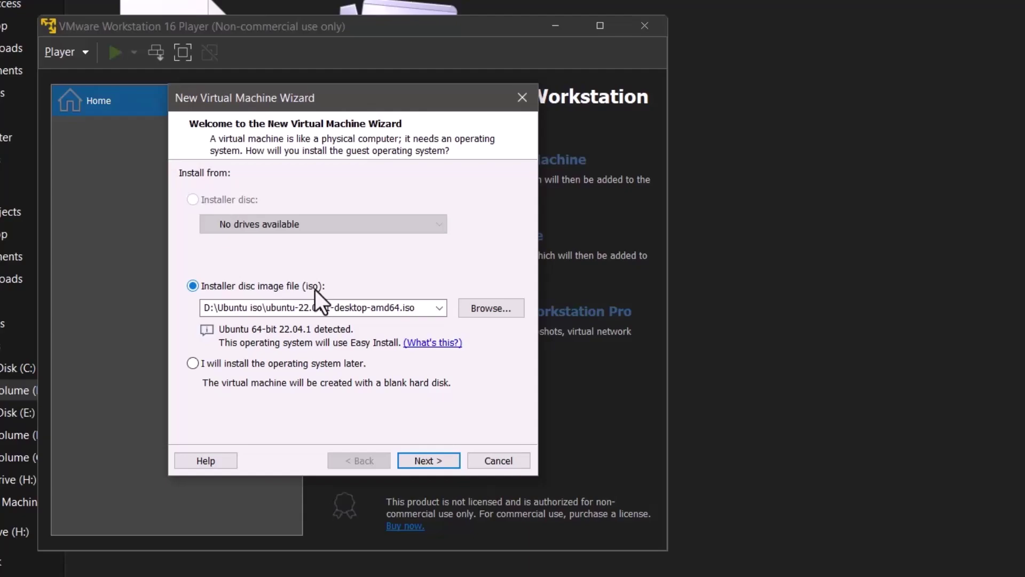
click(501, 309)
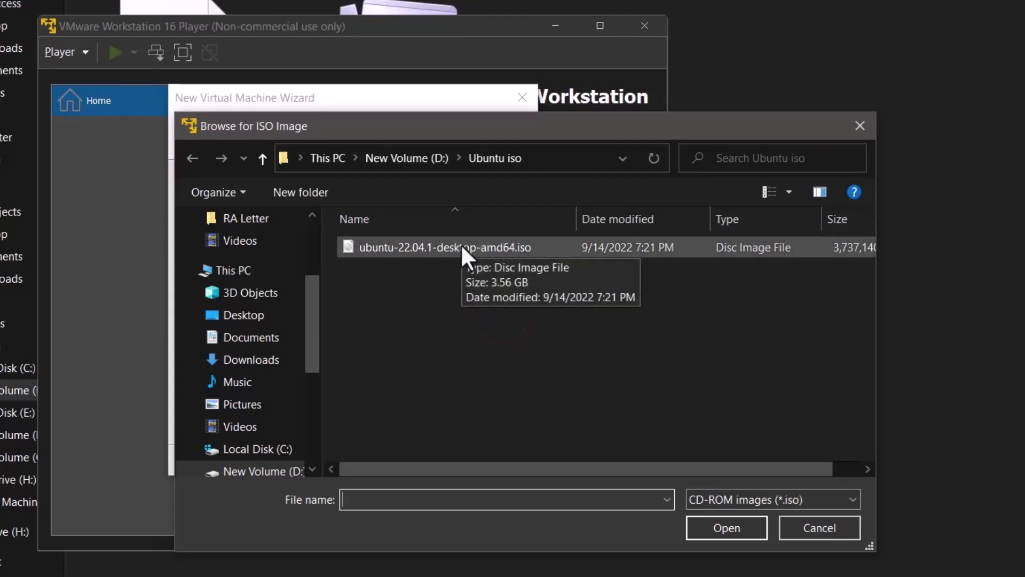
double_click(387, 245)
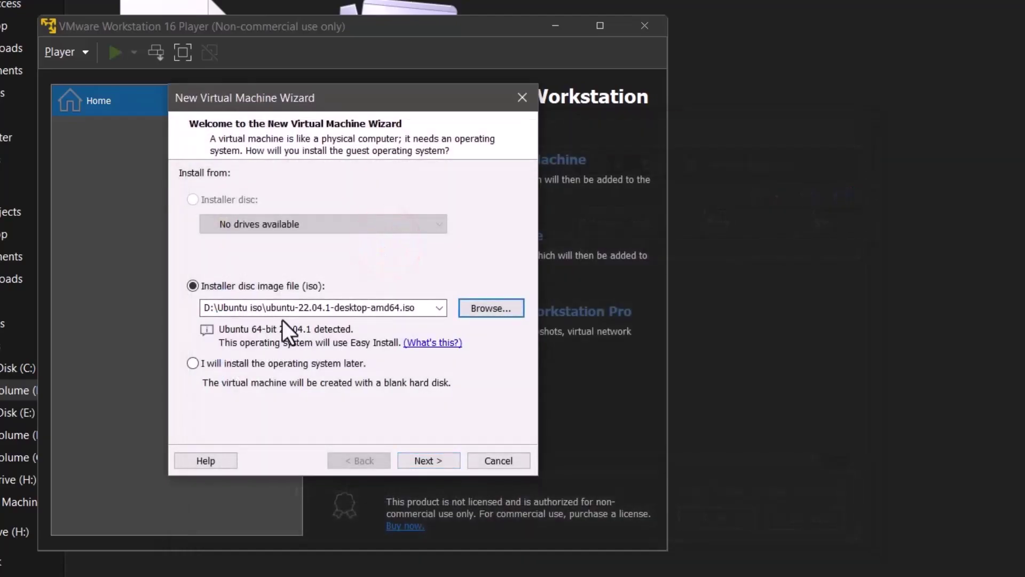
click(404, 459)
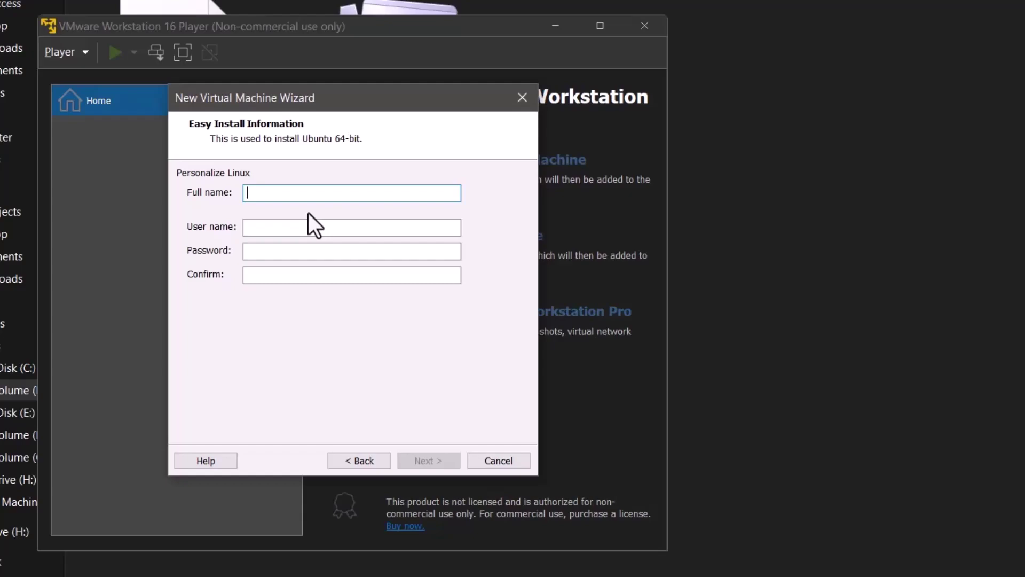
Step: Enter the user's full name, then type and confirm the account password and continue
text(Muhammad Talha)
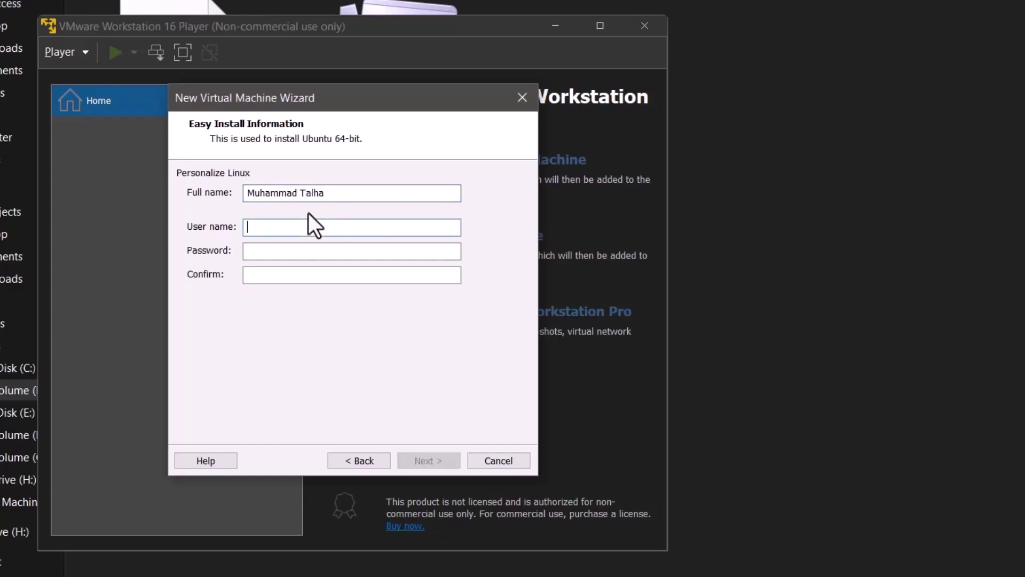
text(marshmellow)
key(Tab)
text(**************)
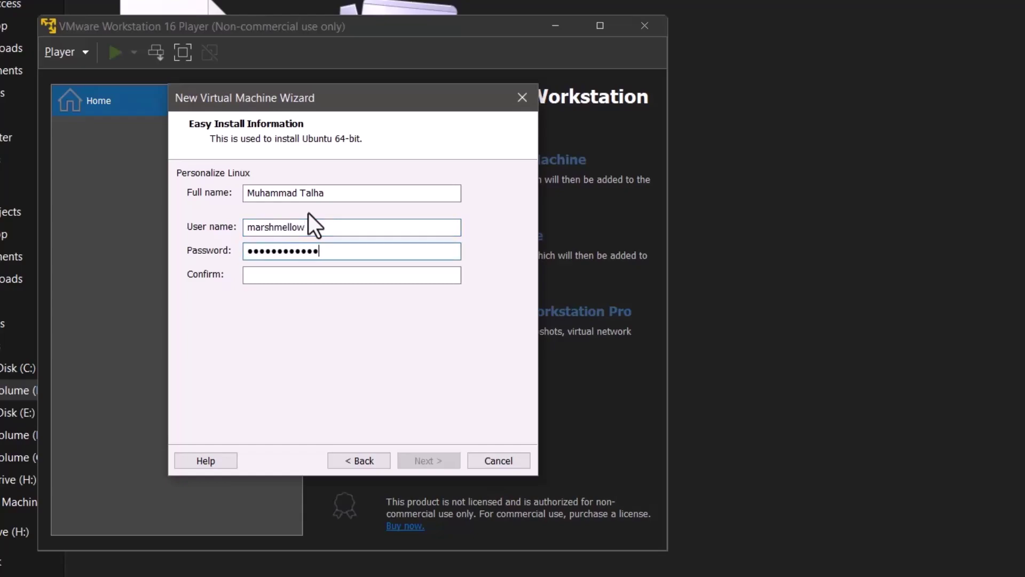
key(Tab)
text(**************)
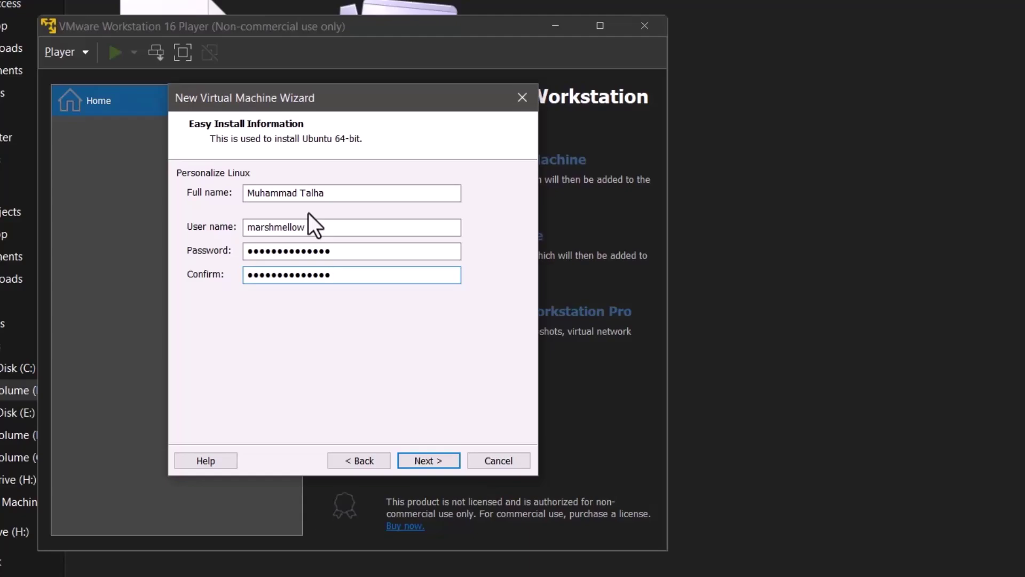
click(455, 458)
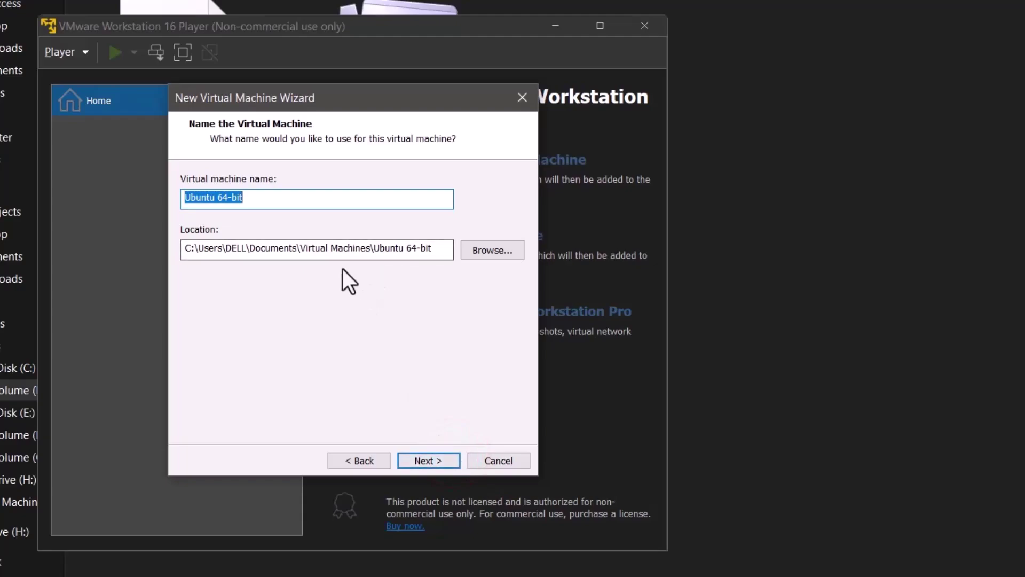
Step: Keep the name Ubuntu 64-bit, choose Virtual Machine (I:) as the location, and continue to disk capacity
click(258, 203)
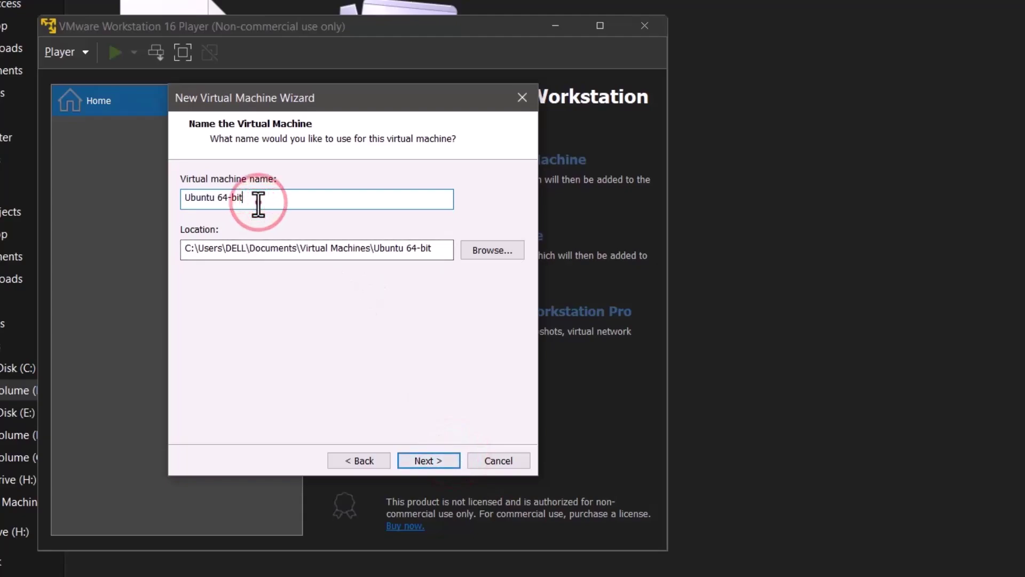
drag(259, 203, 155, 196)
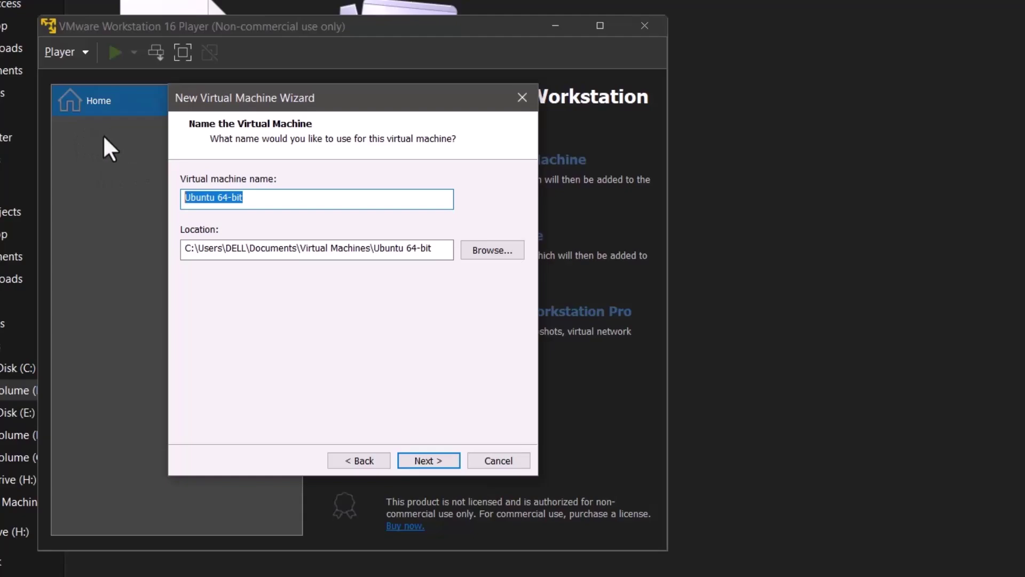
drag(305, 107, 423, 113)
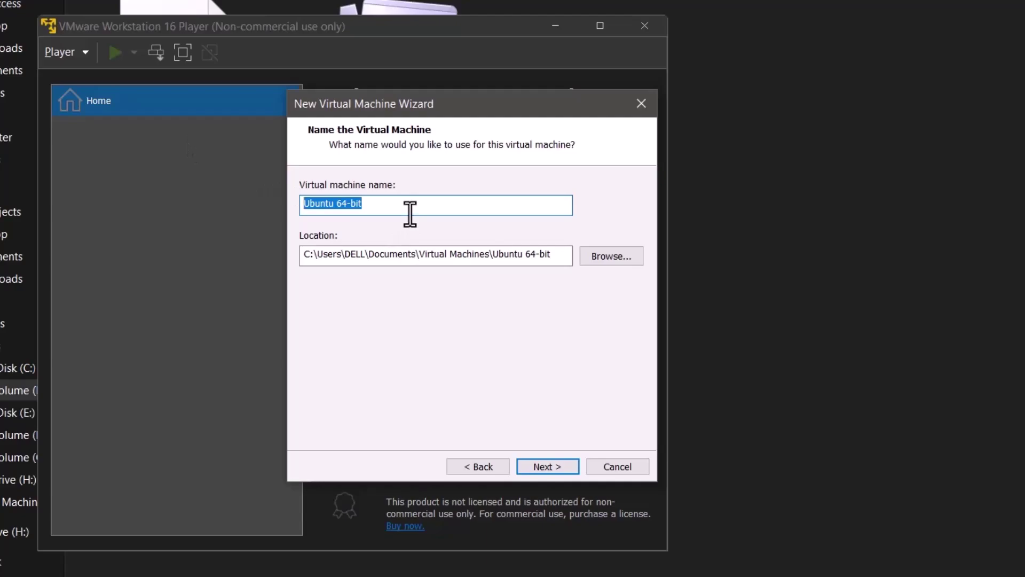
click(626, 258)
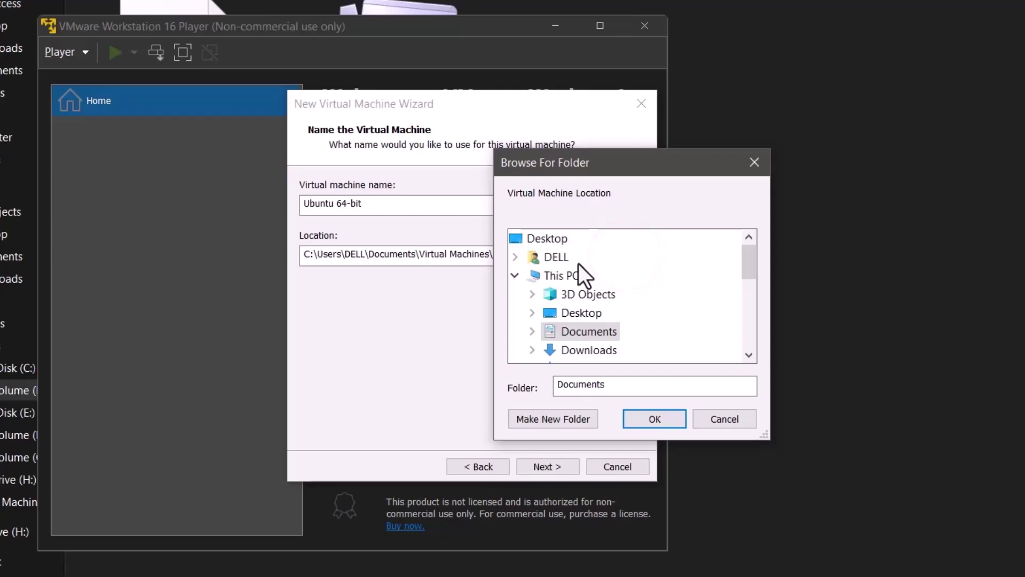
drag(754, 265, 755, 319)
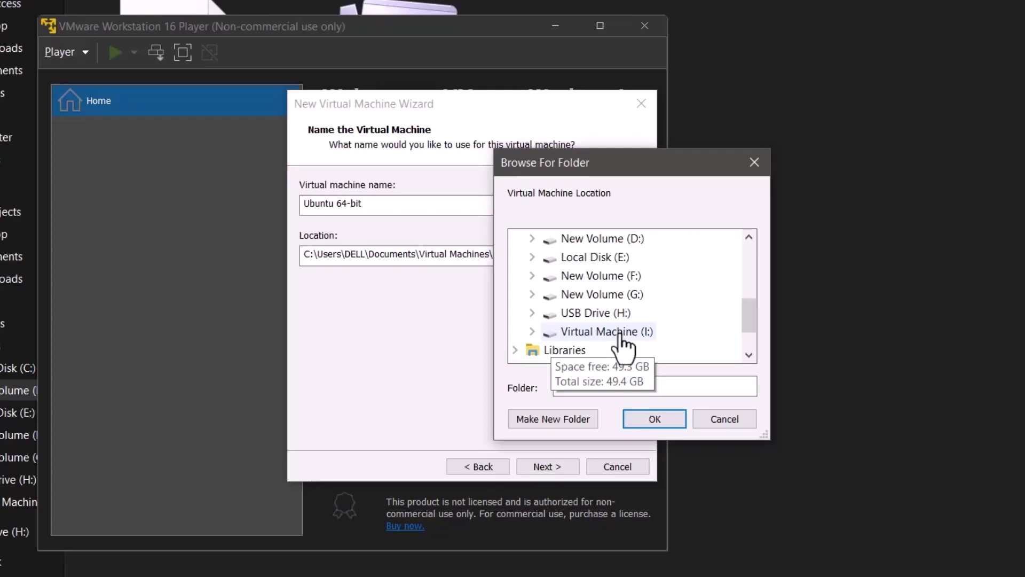
click(601, 335)
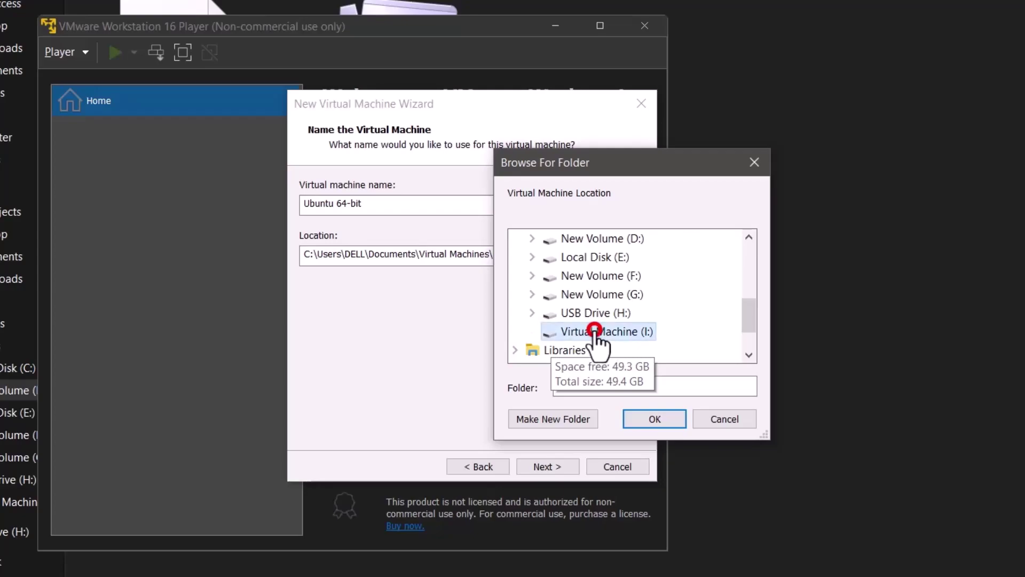
click(655, 422)
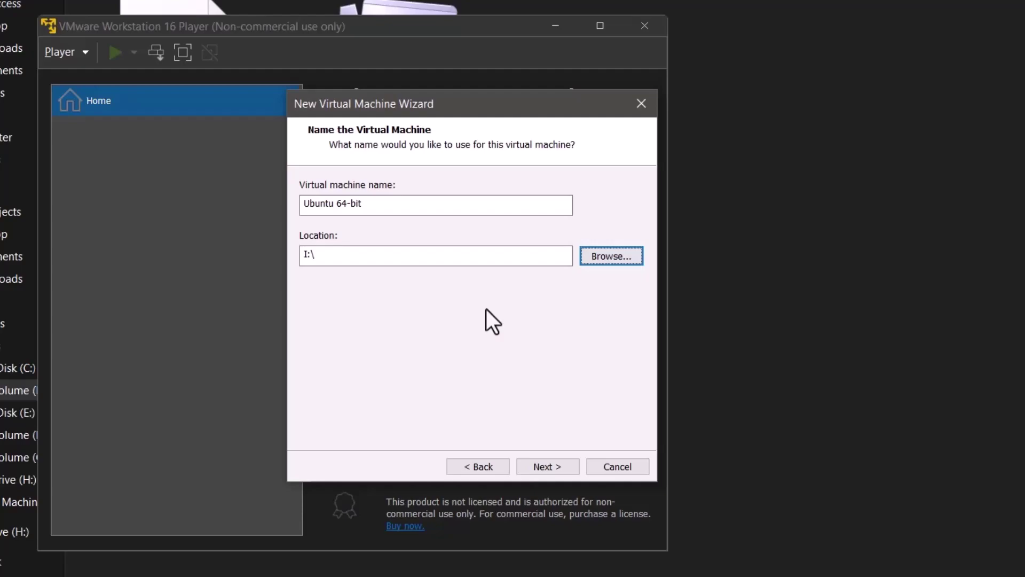
click(547, 470)
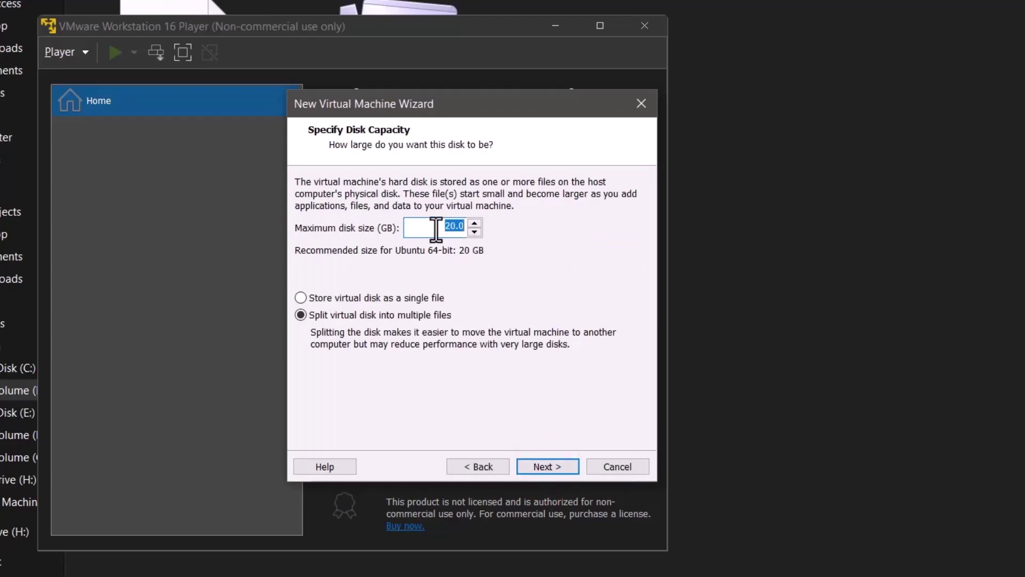
Step: Set a 50 GB virtual disk stored as a single file and continue to the summary
text(50)
click(348, 298)
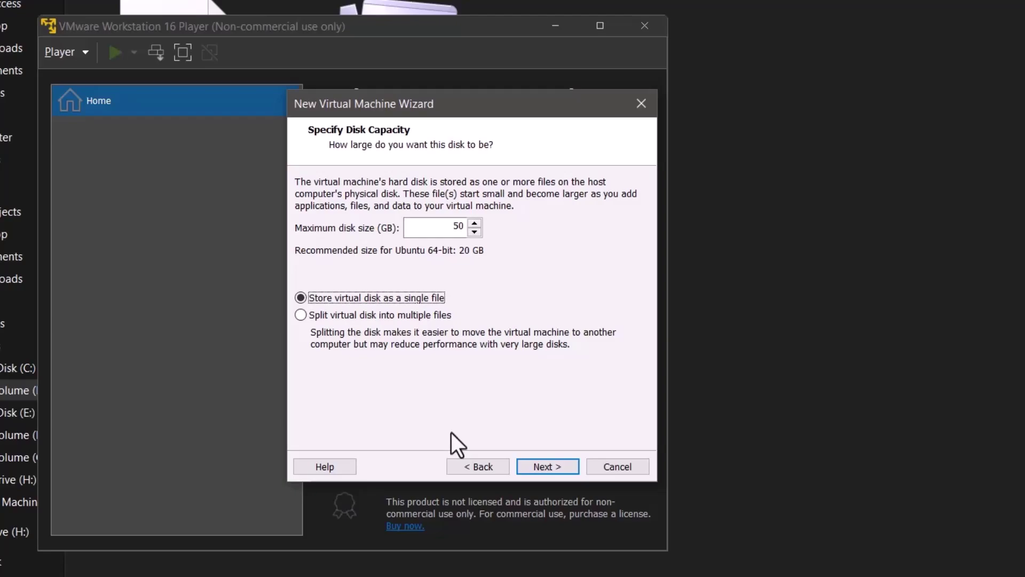
click(553, 470)
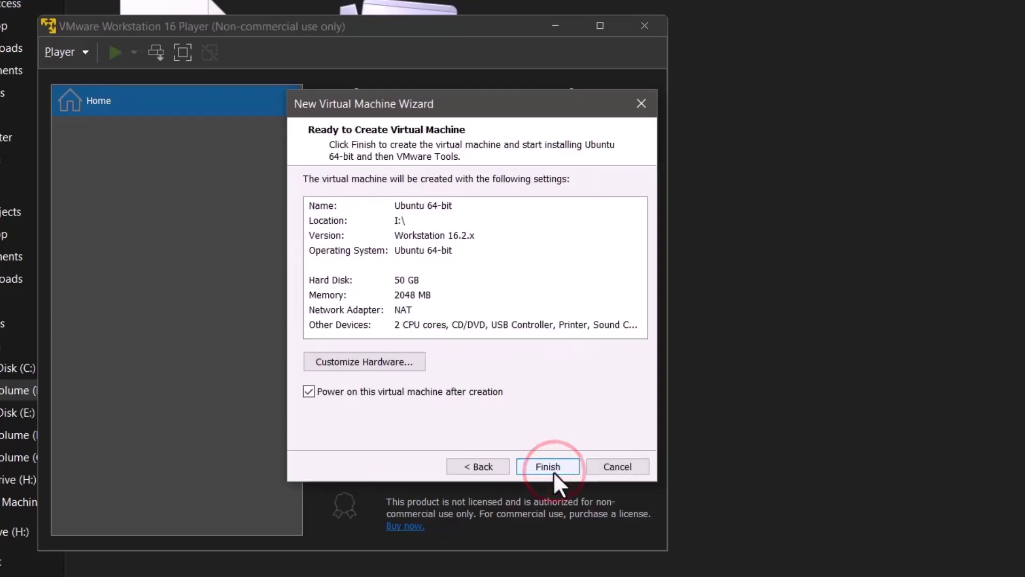
Step: Customize the hardware to give the machine 3568 MB of memory, then finish creating it
click(410, 365)
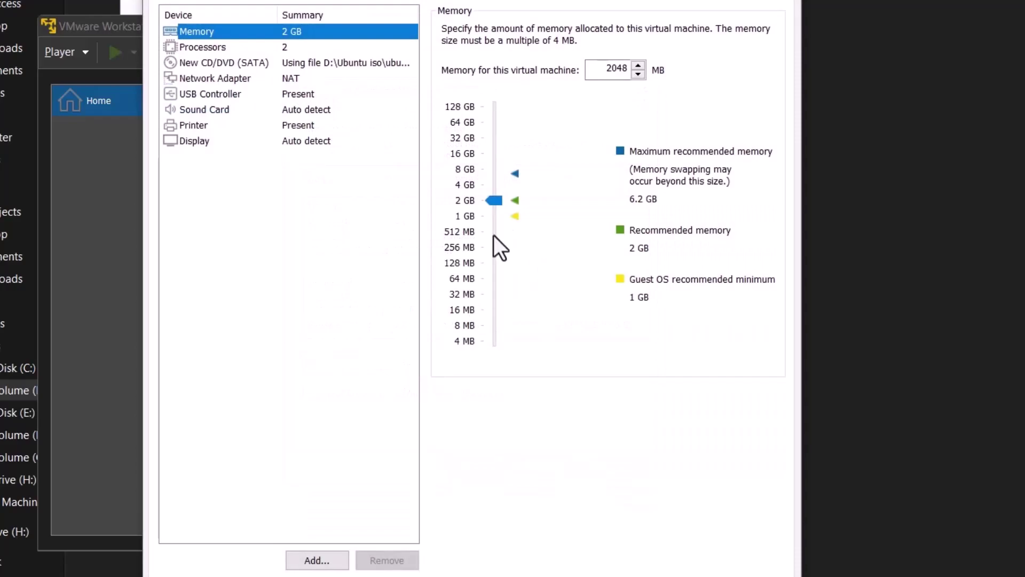
drag(496, 195, 496, 184)
double_click(607, 68)
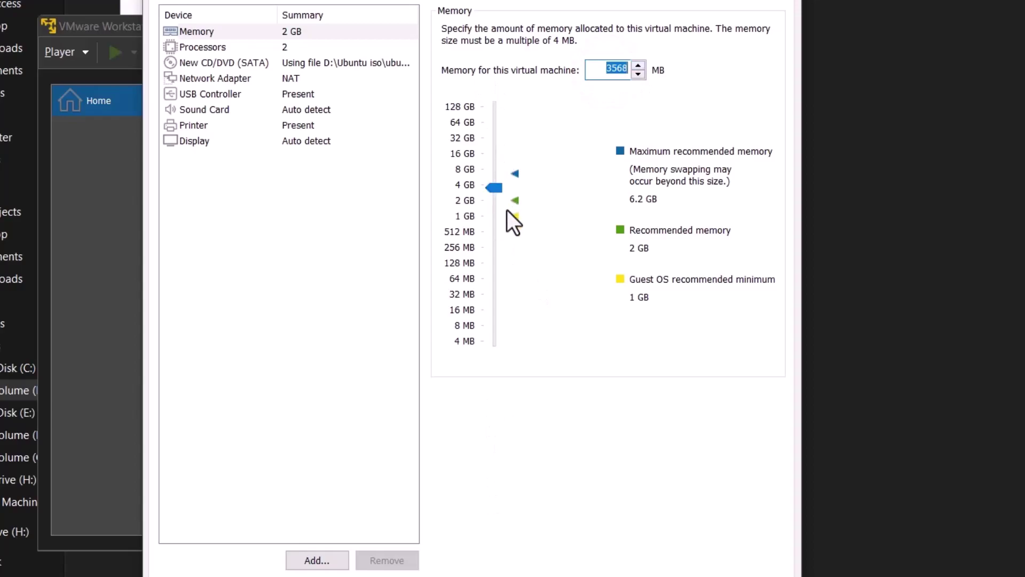
click(285, 50)
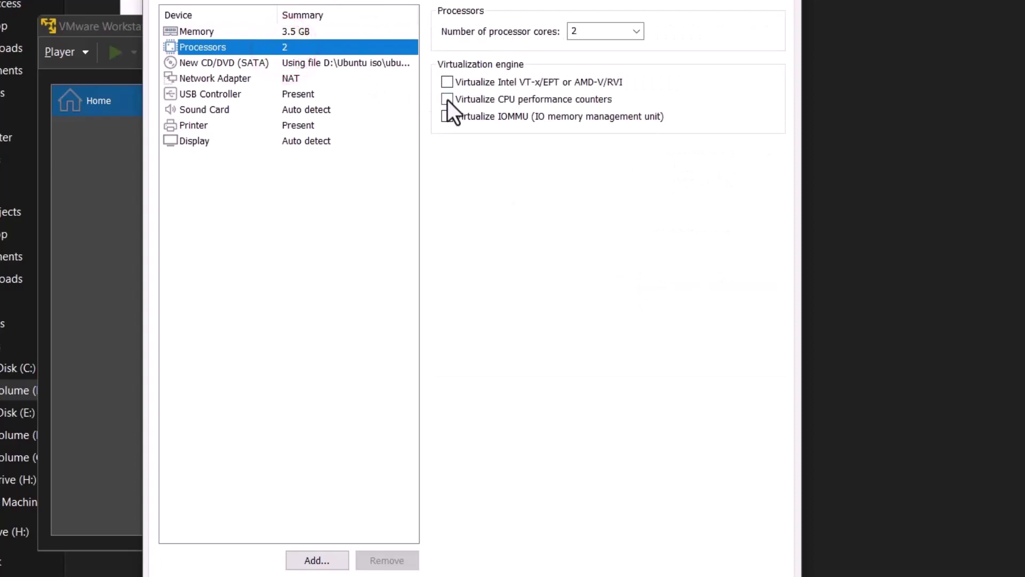
click(444, 34)
click(284, 32)
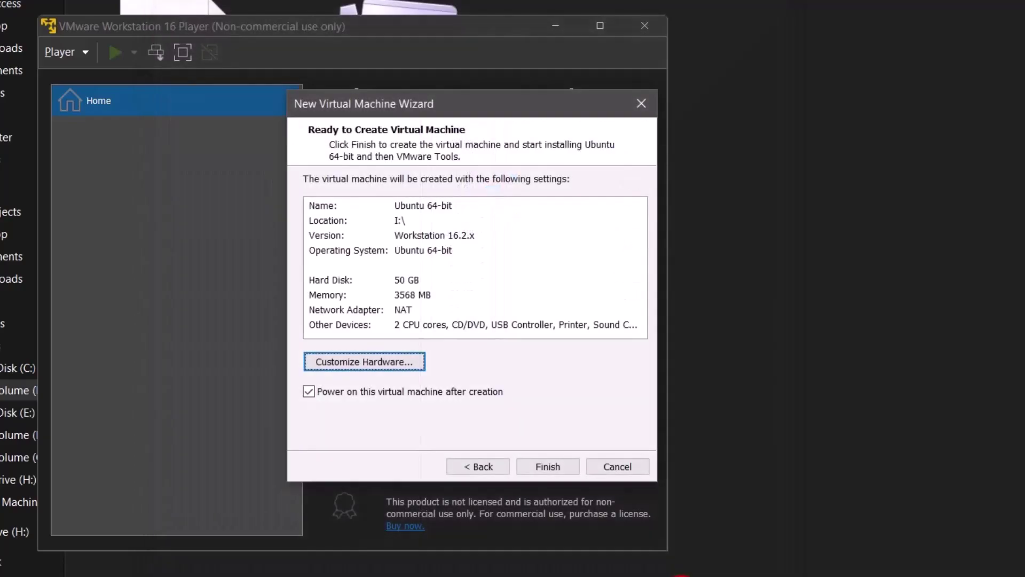
click(559, 464)
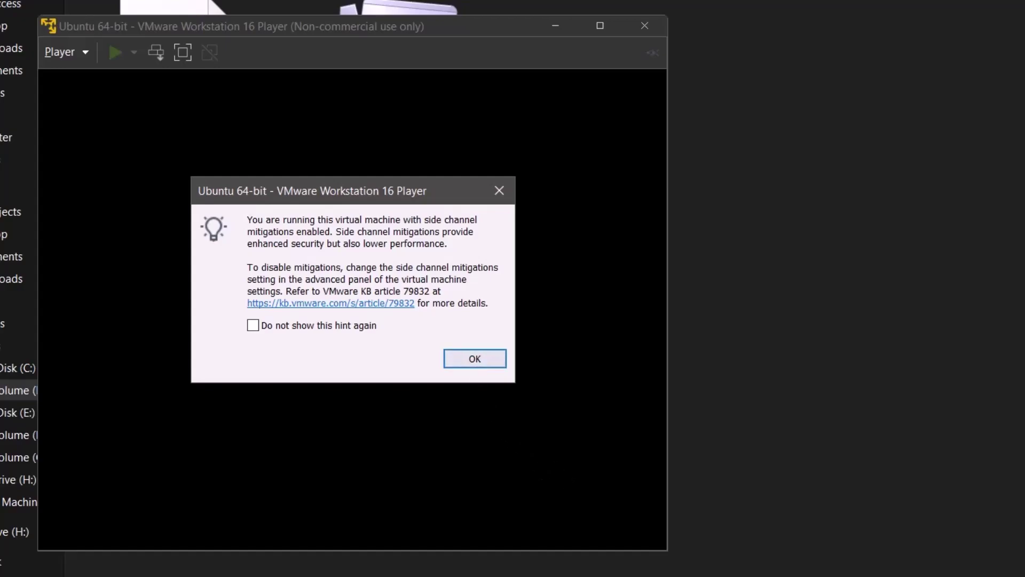
Step: Dismiss the side-channel mitigations hint and focus the running virtual machine window
click(470, 363)
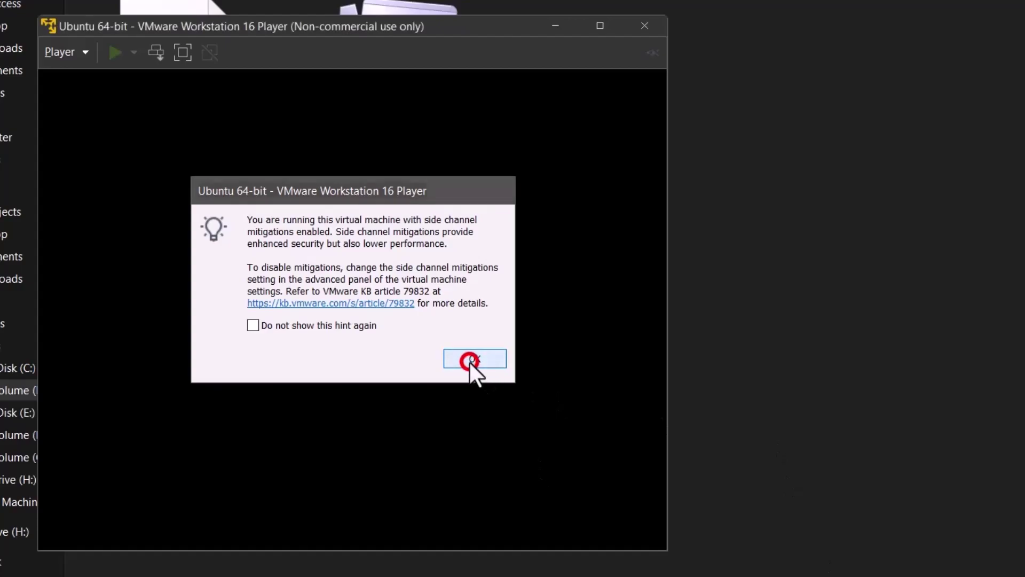
click(397, 30)
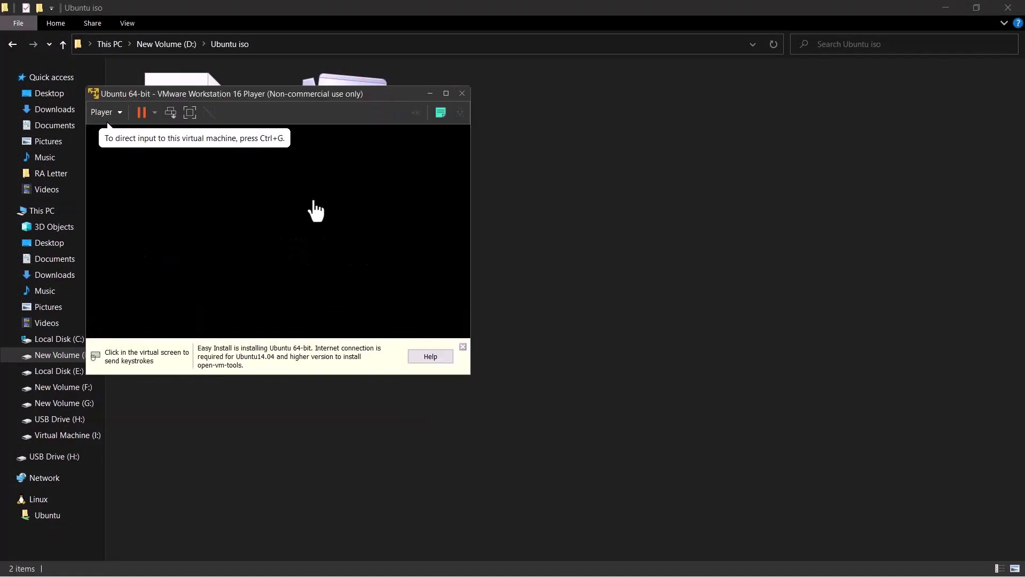
Step: Maximize the player window, close the Easy Install info bar, and switch to full screen
click(446, 94)
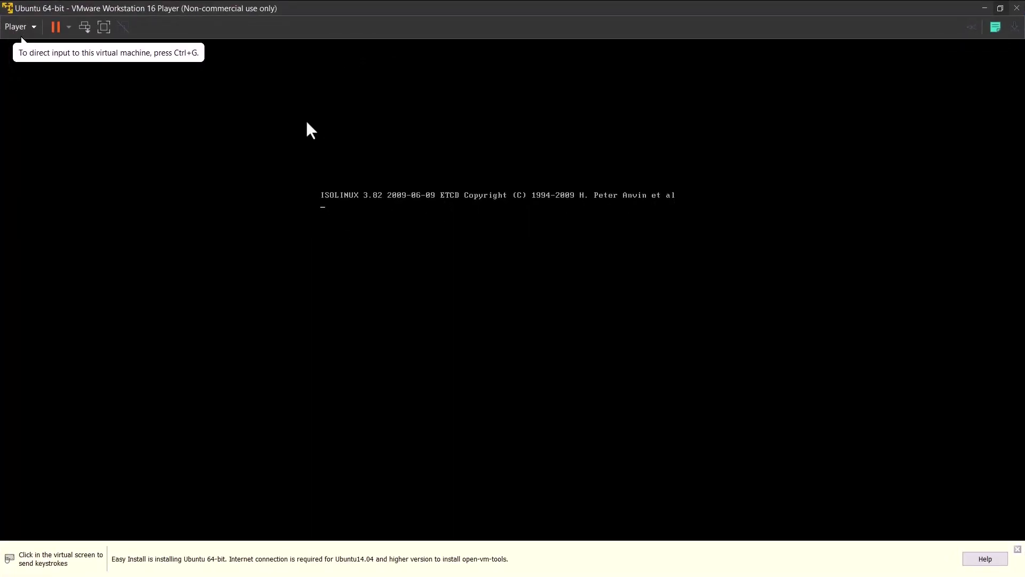
click(1016, 549)
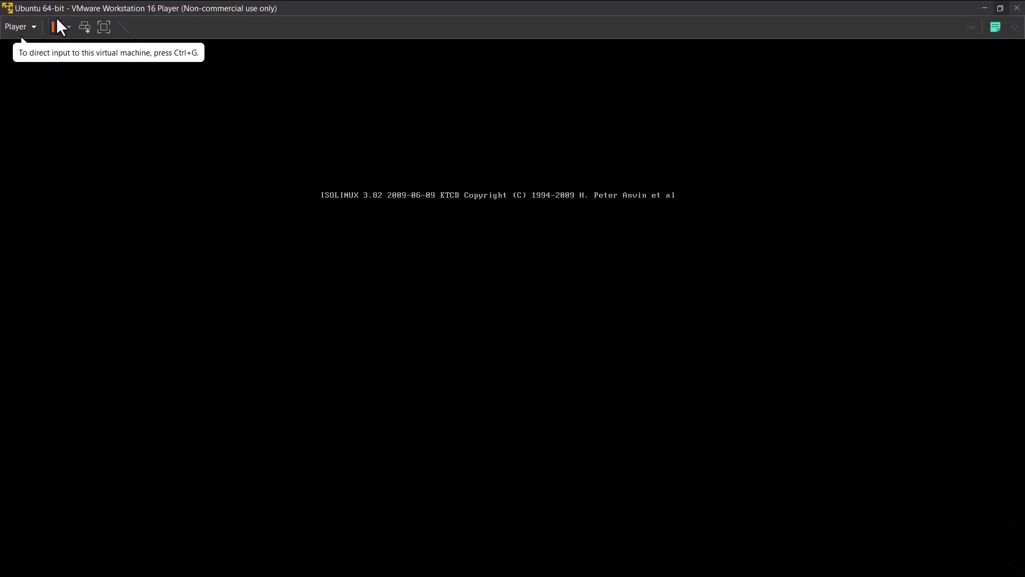
click(101, 34)
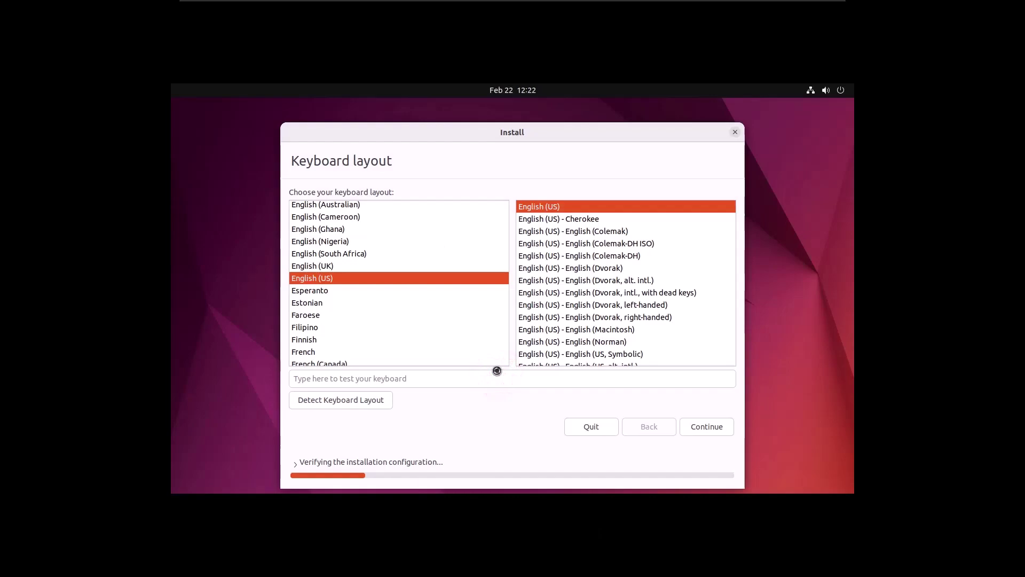
Step: Accept the English (US) keyboard layout and Normal installation with updates
drag(524, 140, 519, 124)
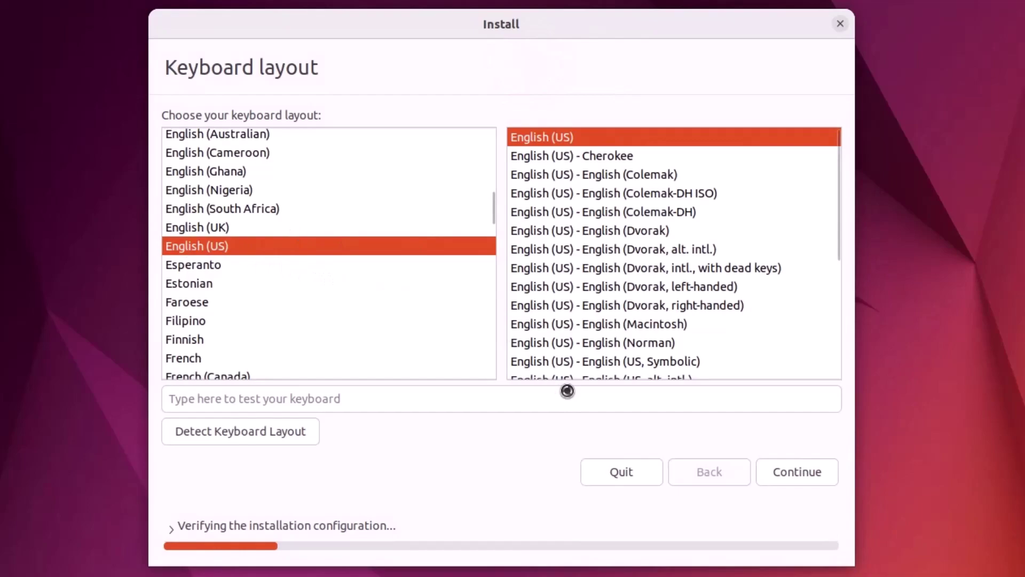
click(772, 470)
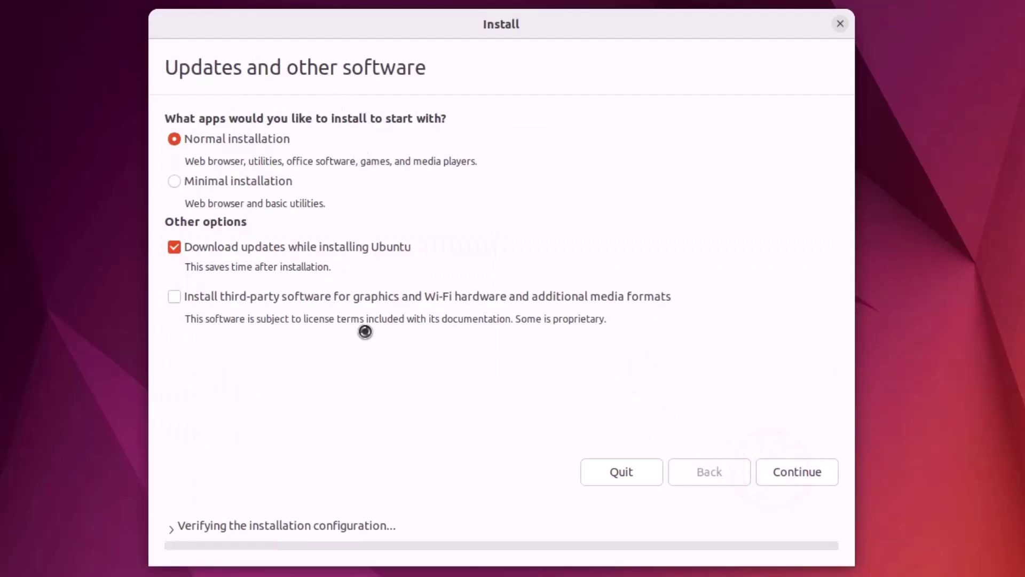
click(824, 469)
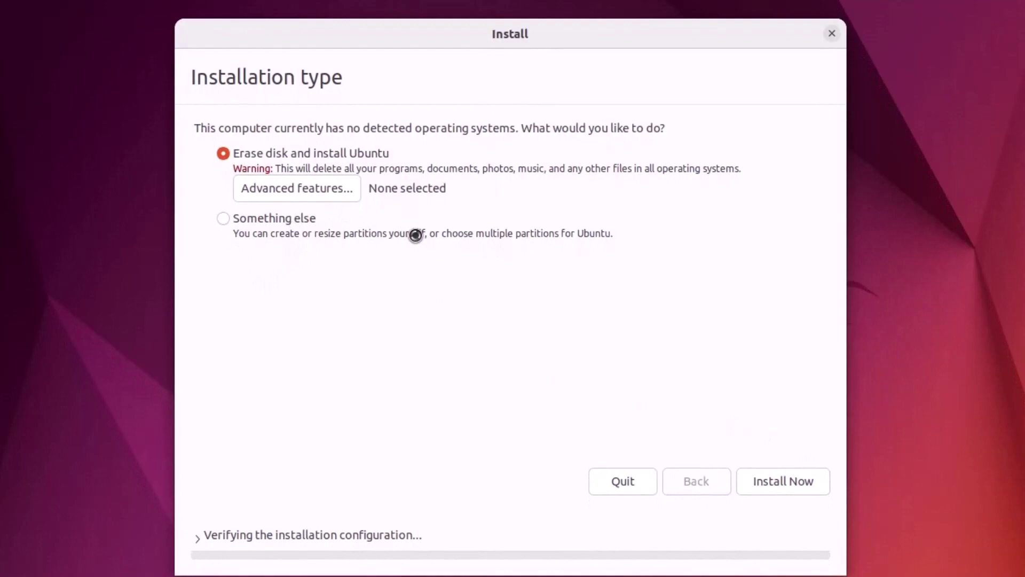
Step: Keep 'Erase disk and install Ubuntu' and start the installation with Install Now
click(753, 481)
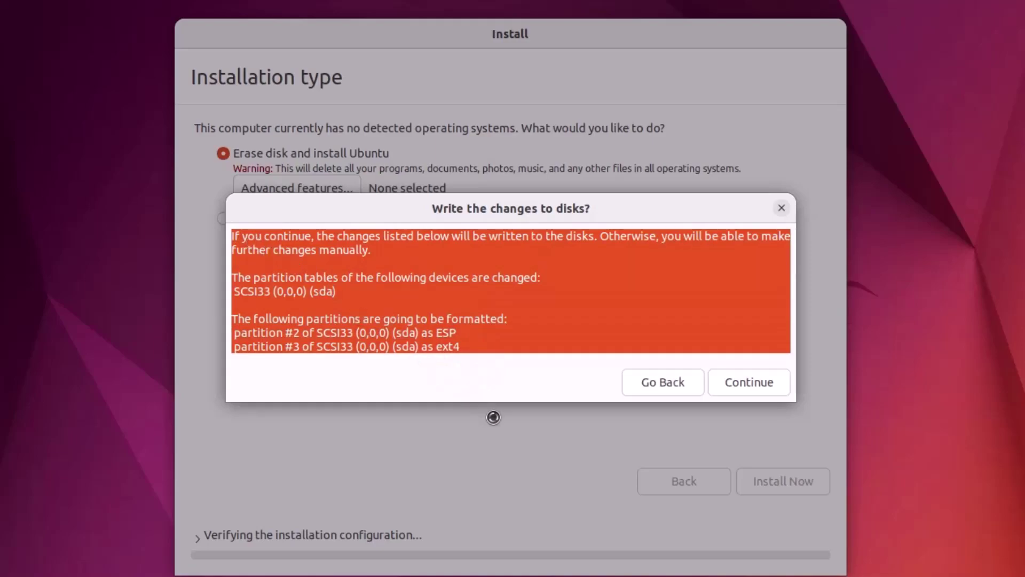
Step: Confirm writing the ESP and ext4 partition changes to the disk
click(748, 389)
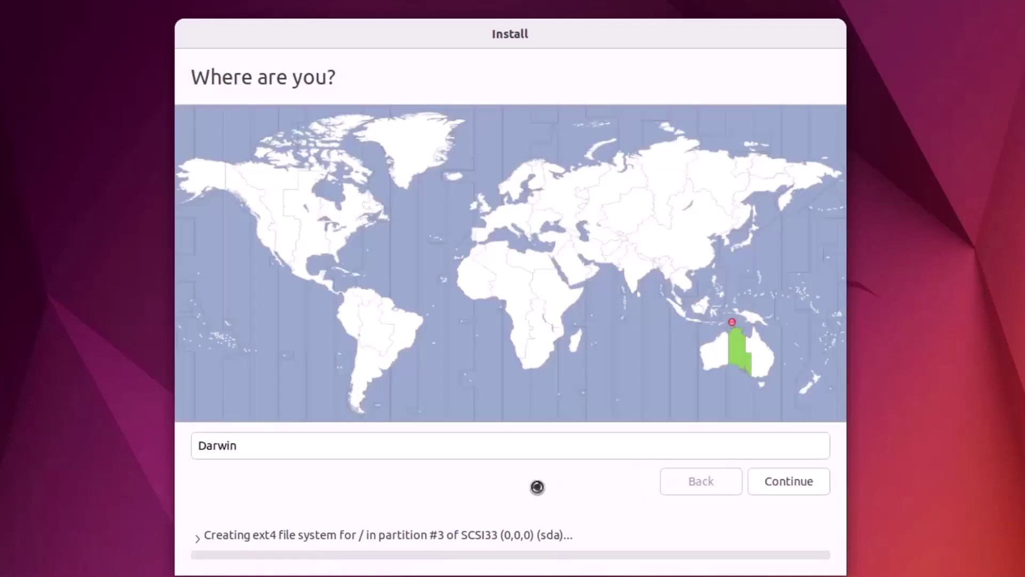
Step: Change the installer location from Darwin to islamabad and continue
click(613, 453)
key(BackSpace)
key(BackSpace)
key(BackSpace)
key(BackSpace)
key(BackSpace)
key(BackSpace)
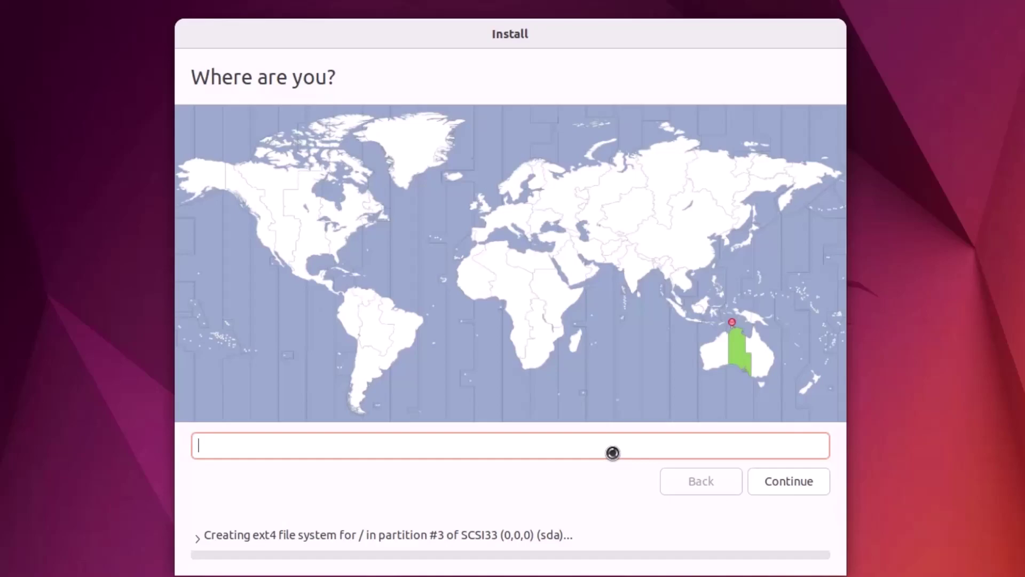
text(islamabad)
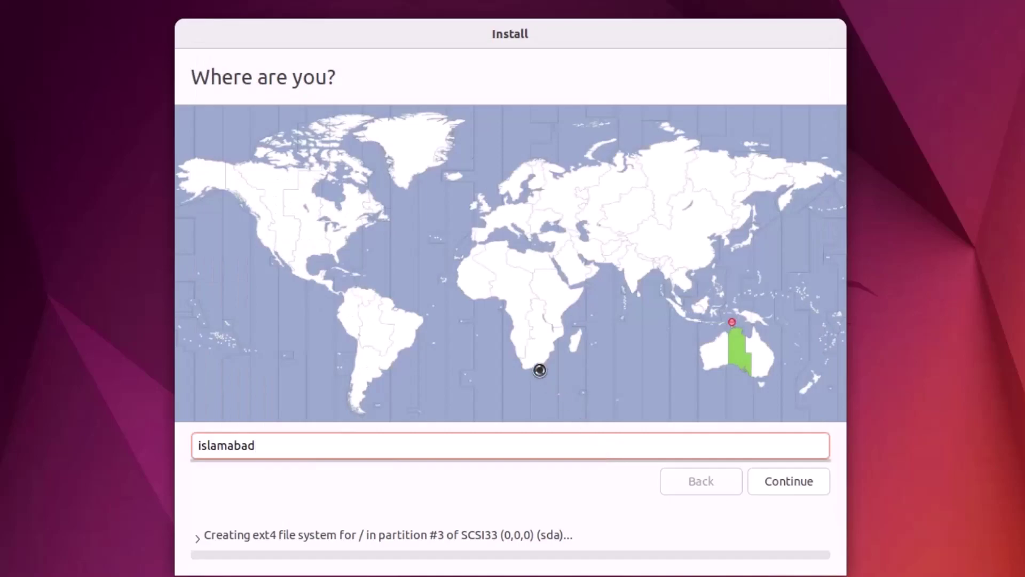
click(798, 486)
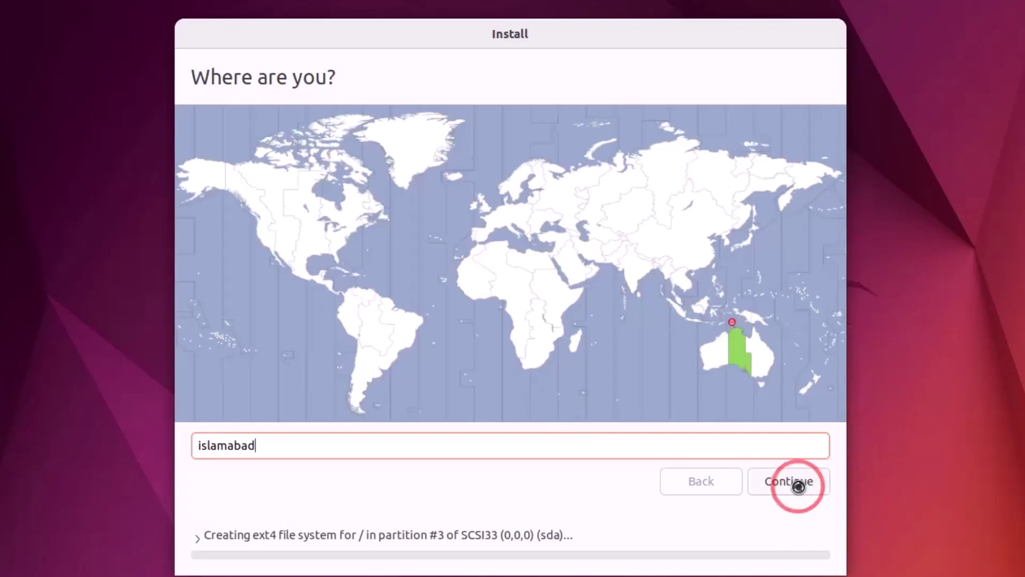
Step: Enter the user's full name and set the computer name to marshmellow
click(799, 486)
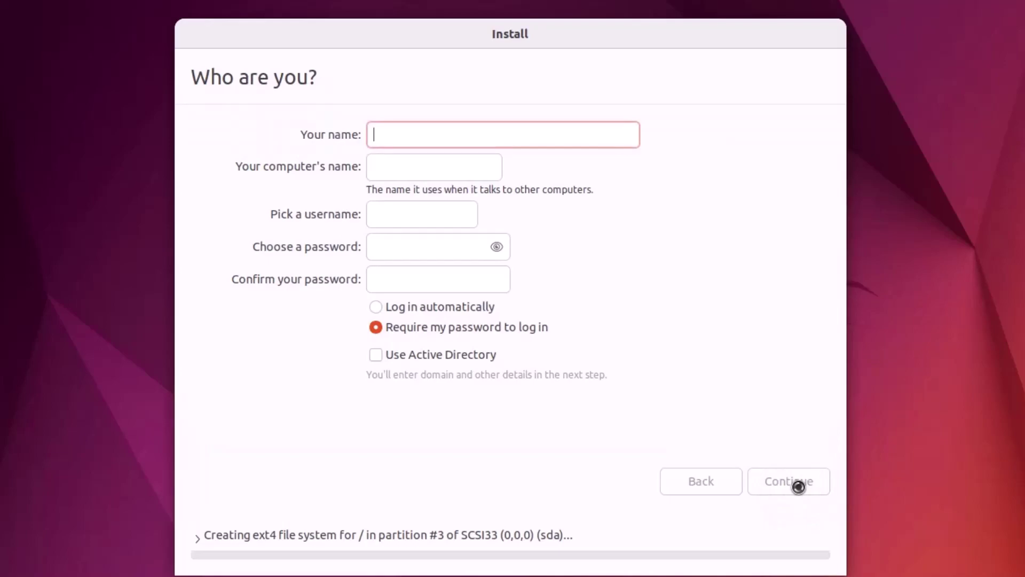
click(495, 137)
text(M)
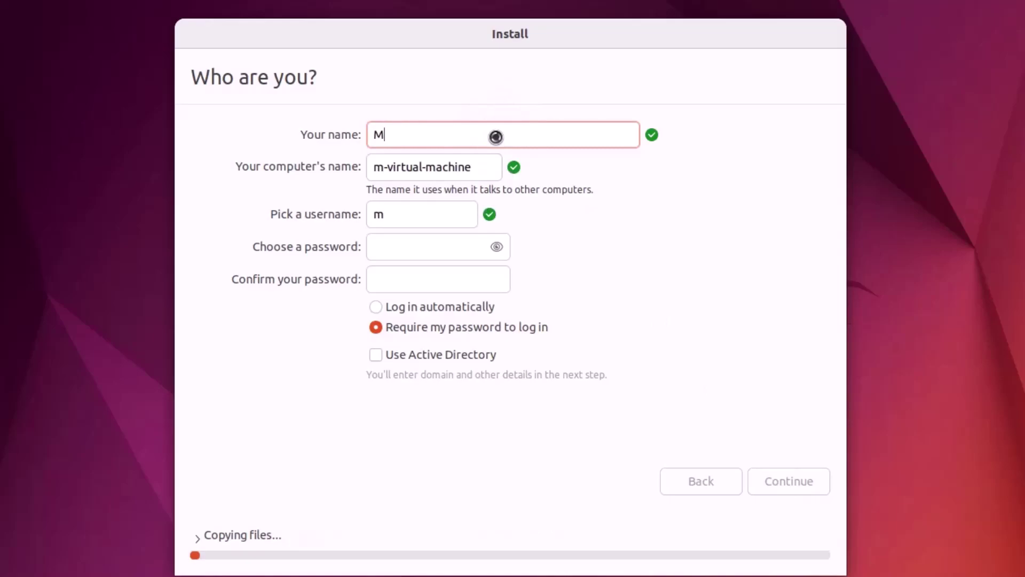
text(uhammad Talha)
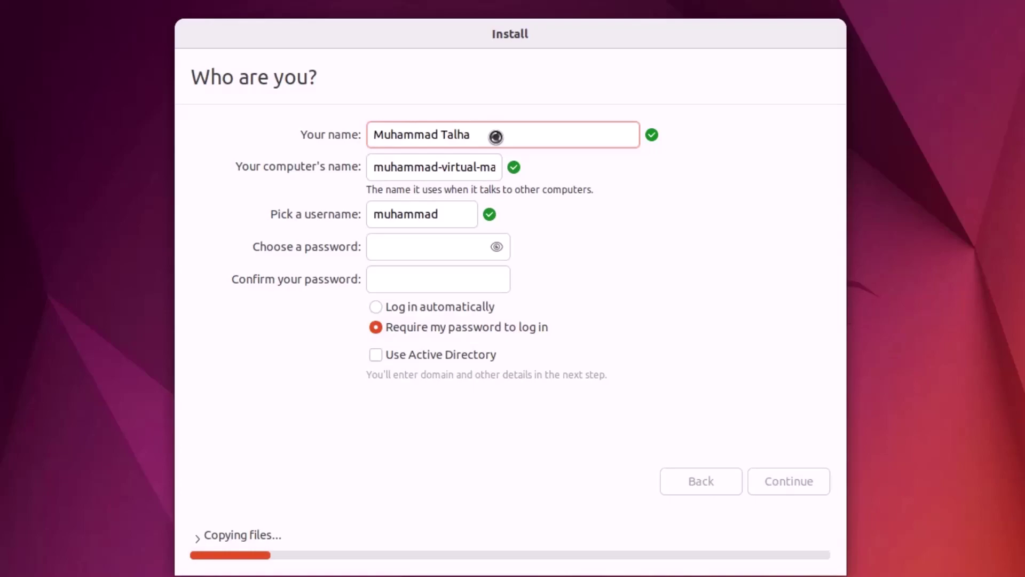
triple_click(440, 176)
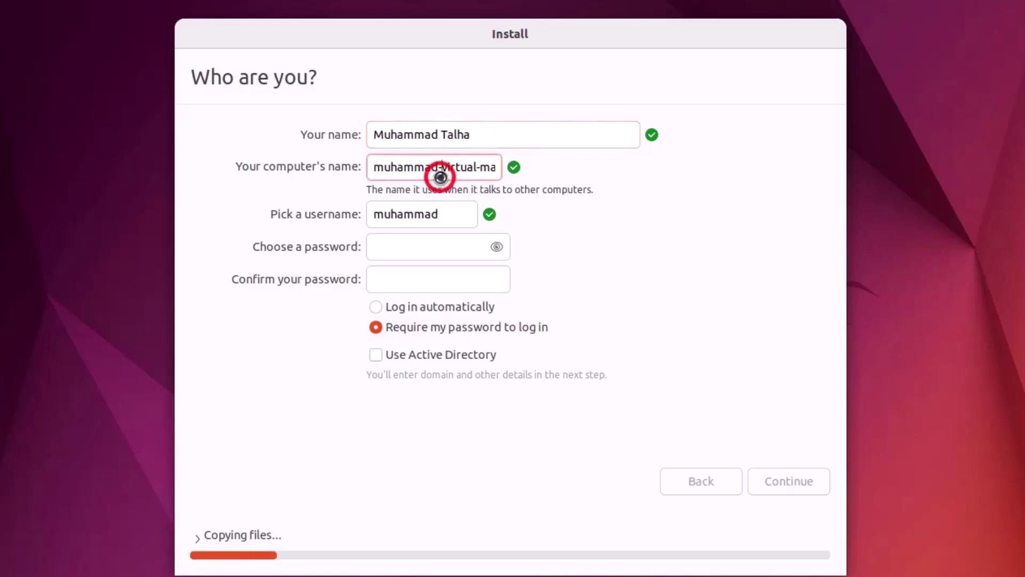
key(BackSpace)
text(marshmellow)
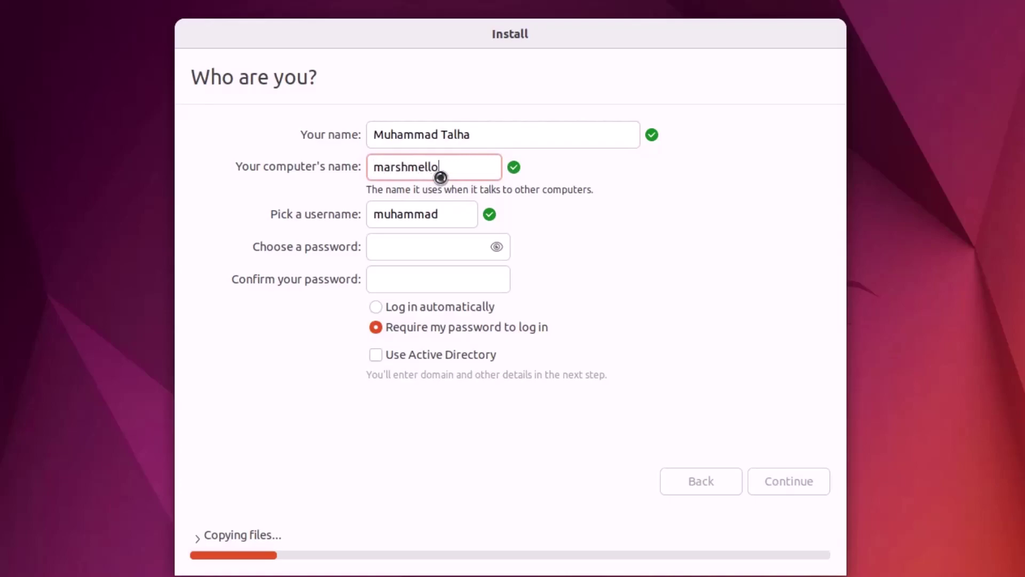
Step: Set the username to marshmellow and enter the account password twice
click(458, 220)
key(BackSpace)
key(BackSpace)
key(BackSpace)
key(BackSpace)
key(BackSpace)
key(BackSpace)
key(BackSpace)
key(BackSpace)
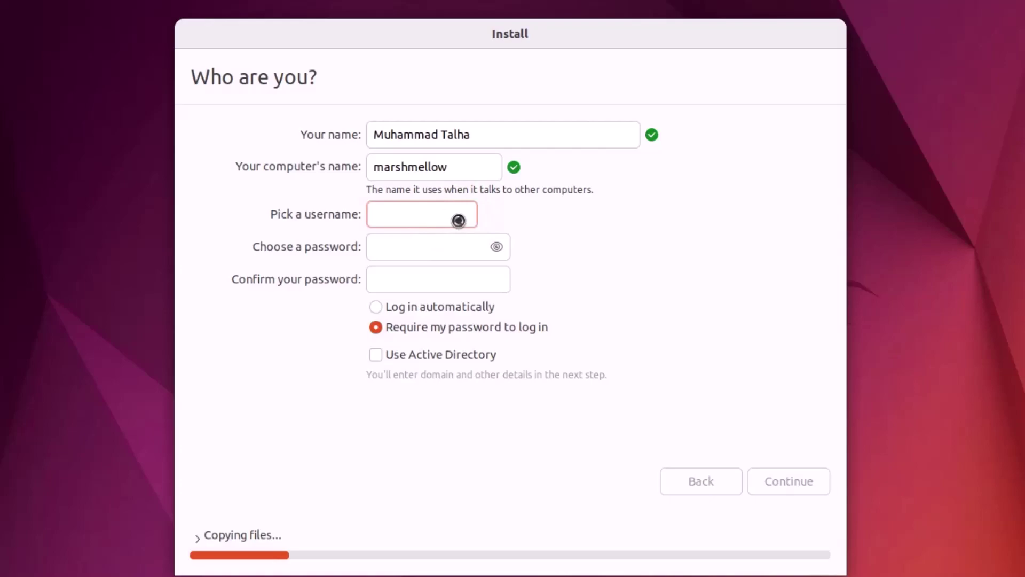
text(marshmellow)
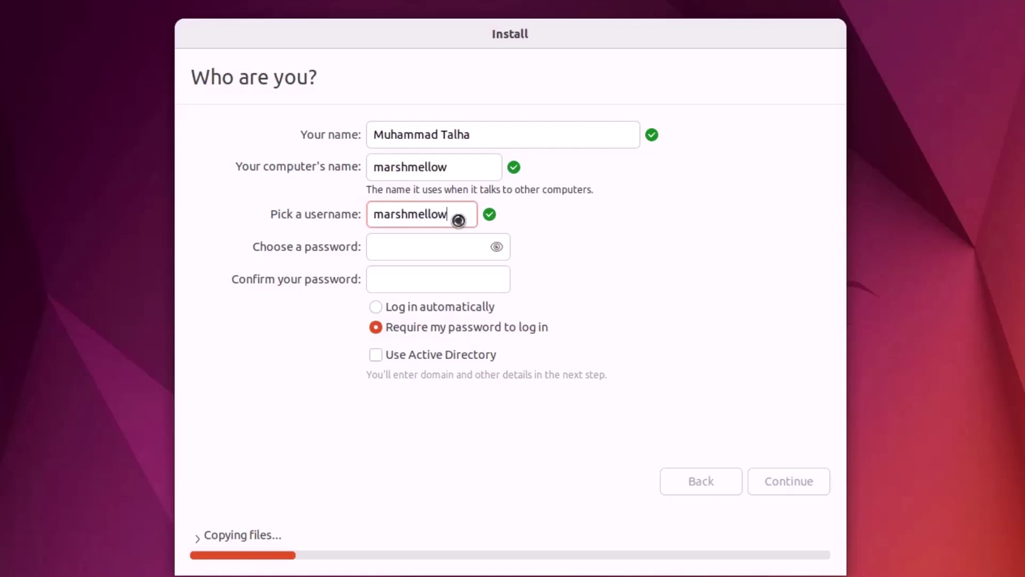
key(Tab)
text(•••••••••••••)
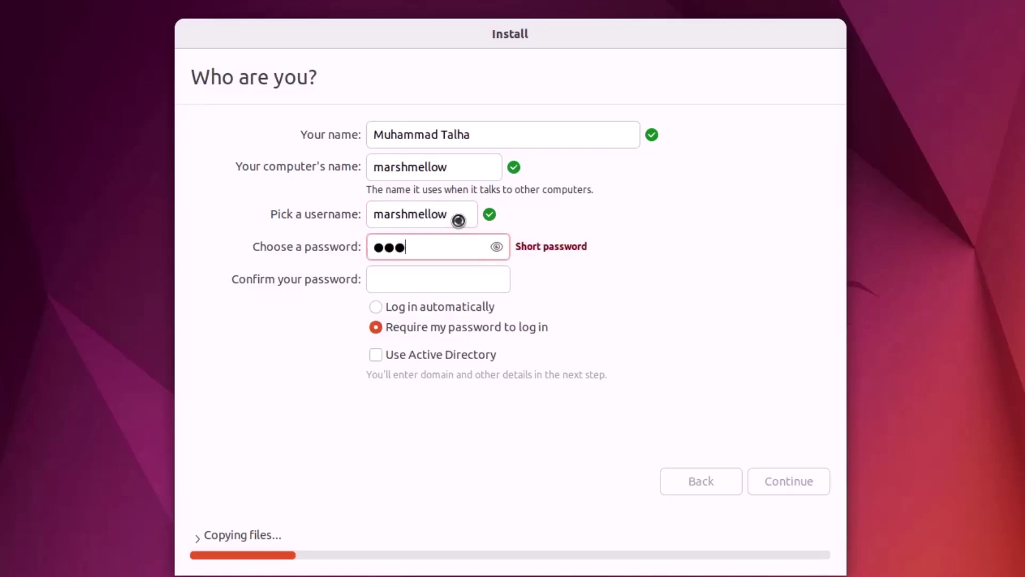
text(•)
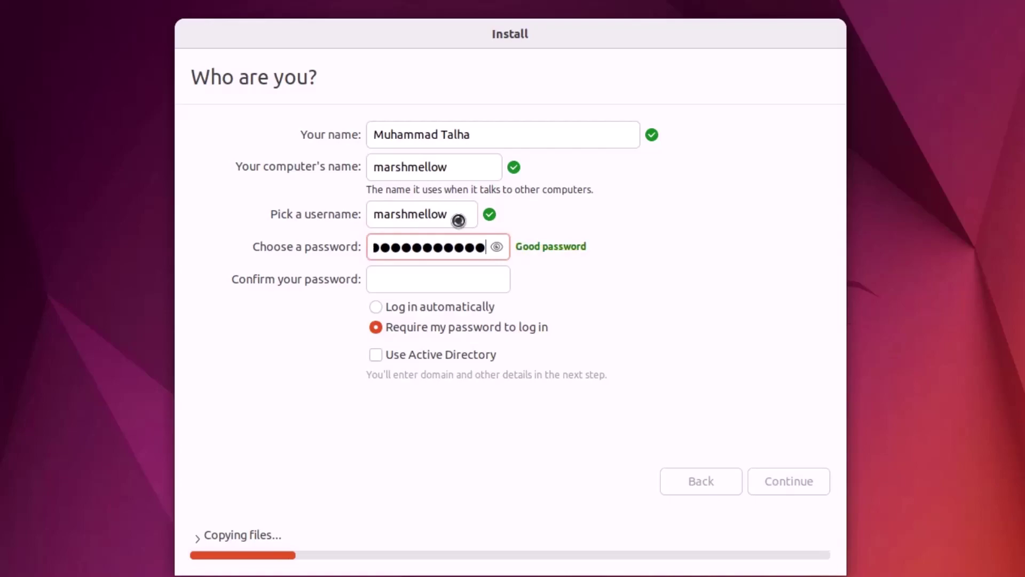
key(Tab)
text(•••••••••••)
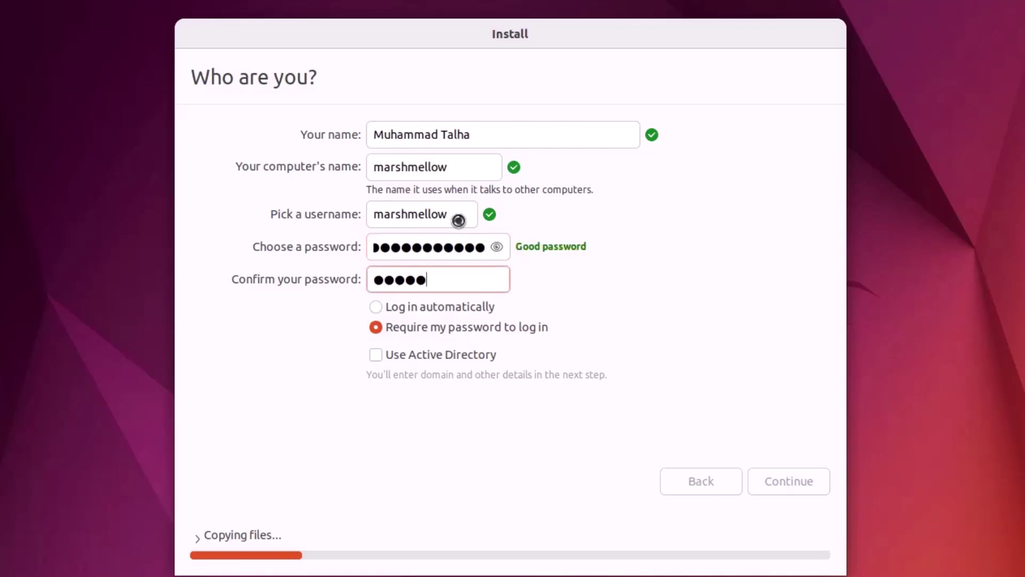
text(•••)
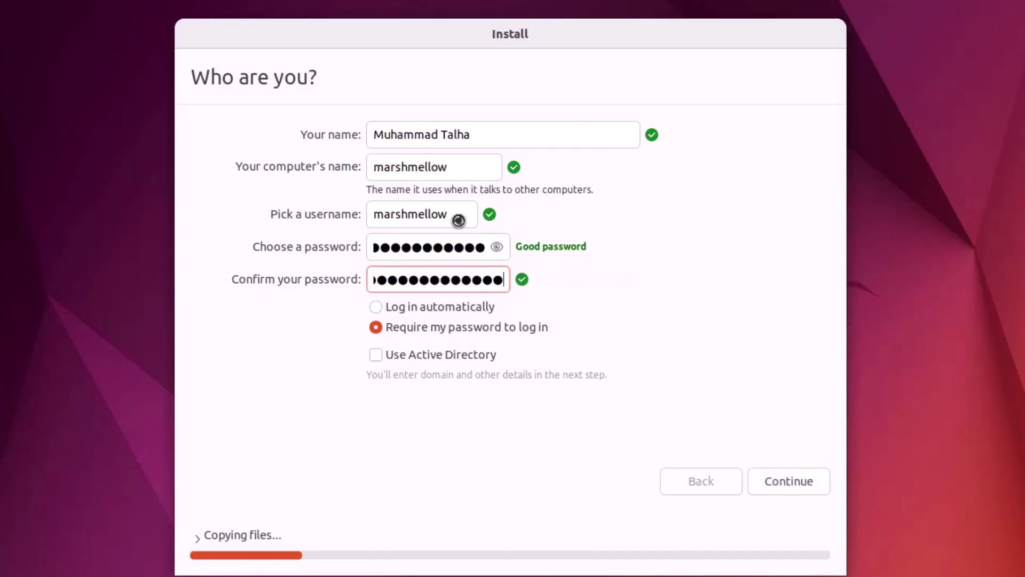
Step: Submit the account details and wait for the installation to report Installation Complete
click(789, 481)
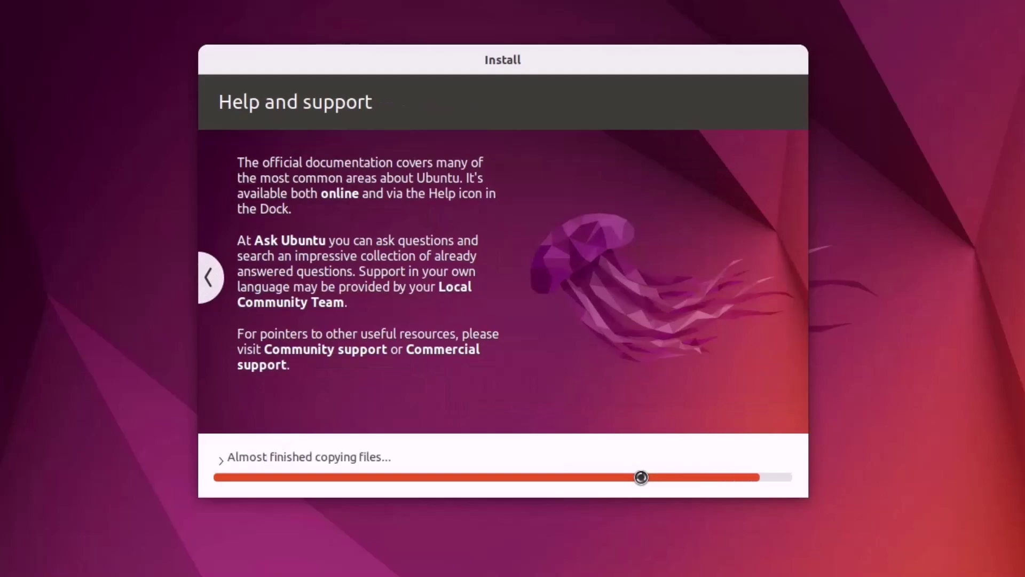
key(super)
click(141, 19)
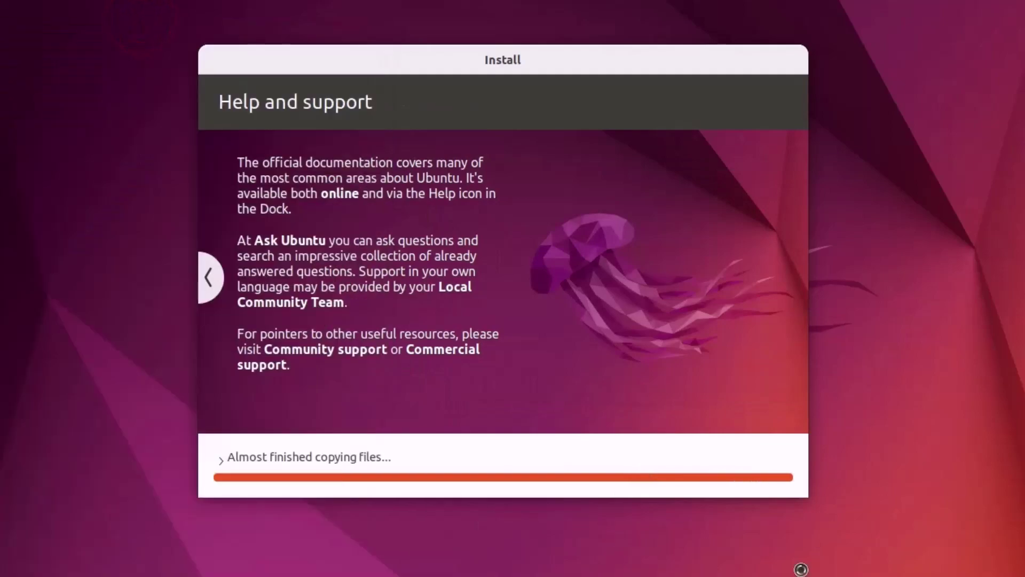
click(774, 169)
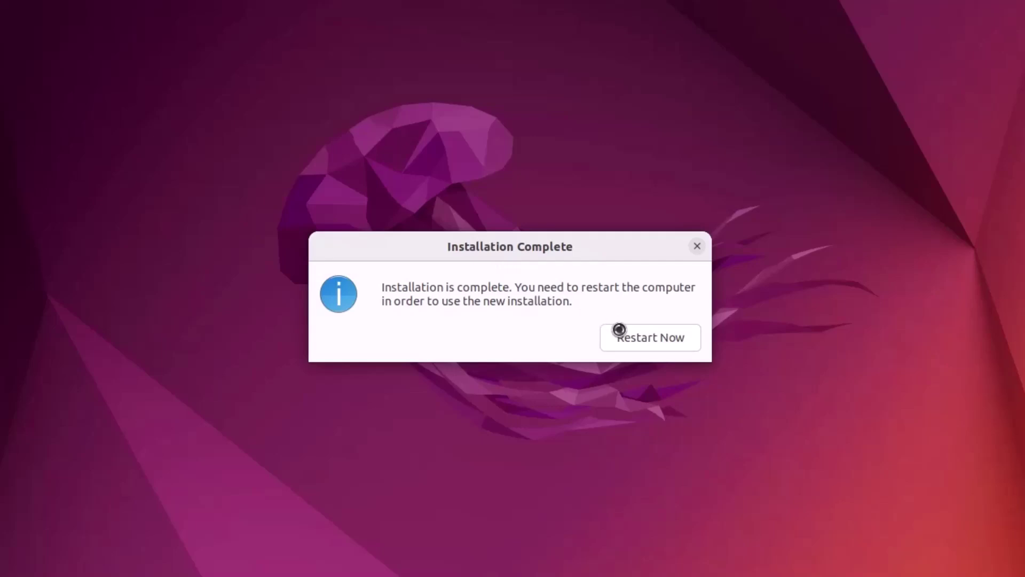
Step: Restart into the new Ubuntu system, select the user and log in with the account password
click(639, 338)
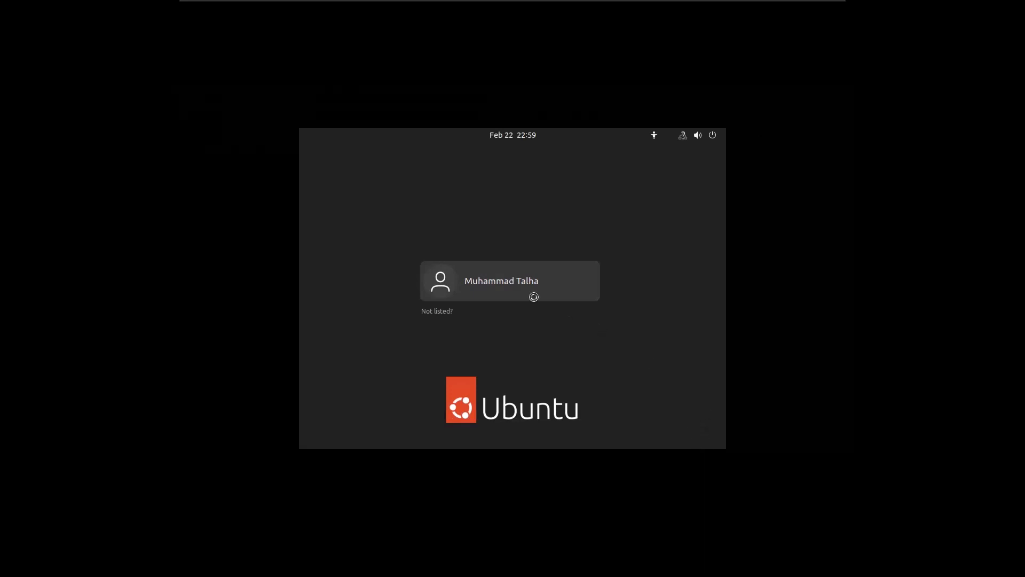
click(498, 274)
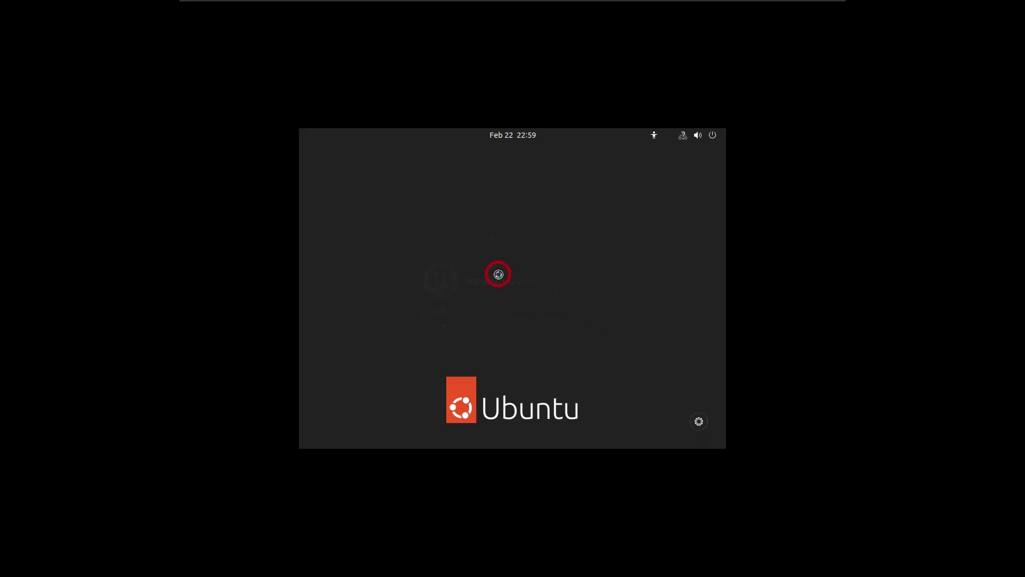
text(***************)
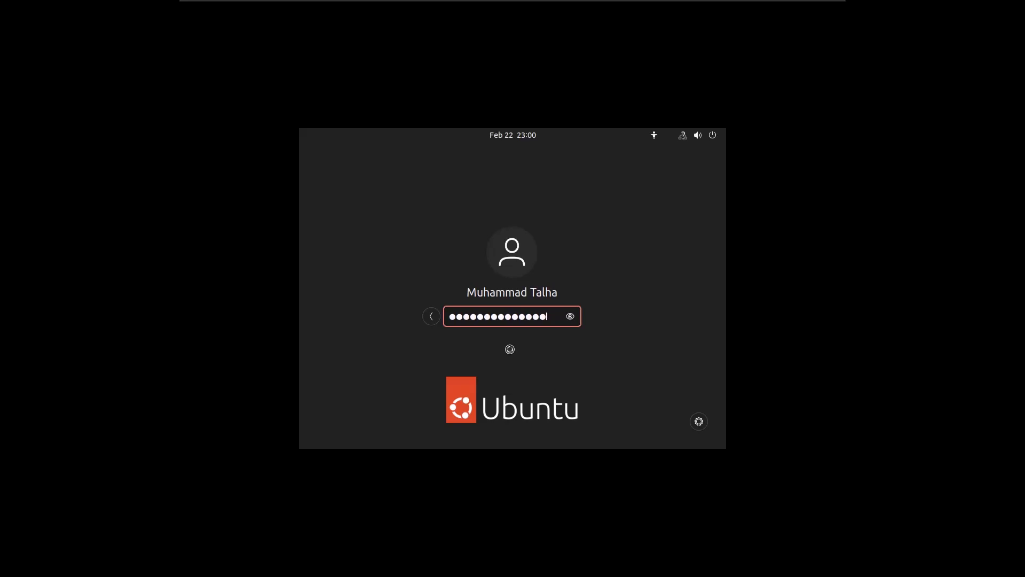
key(Return)
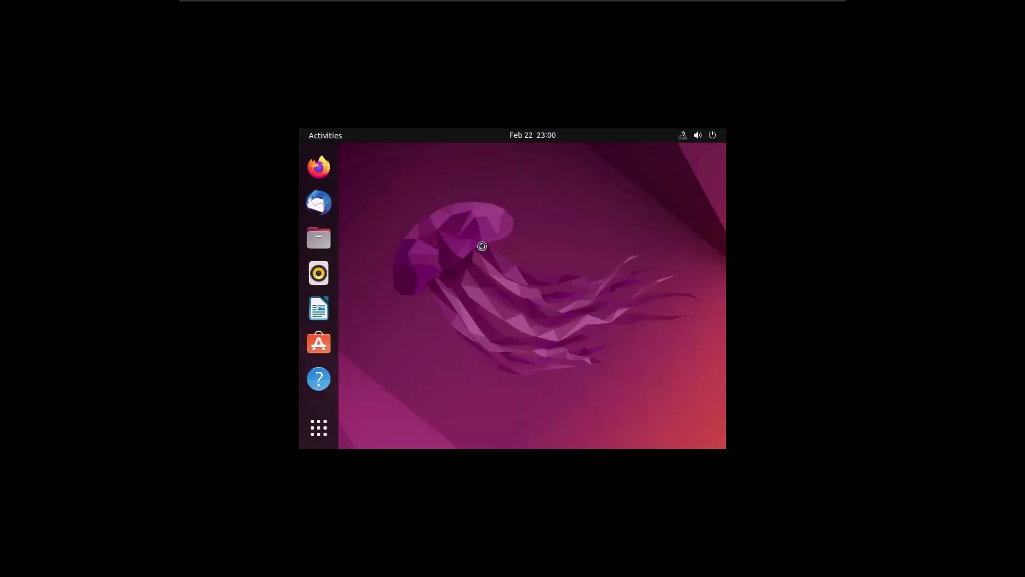
Step: Skip through Welcome to Ubuntu pages, force-quit the hung app, and close Hotspot Login
click(716, 152)
click(717, 152)
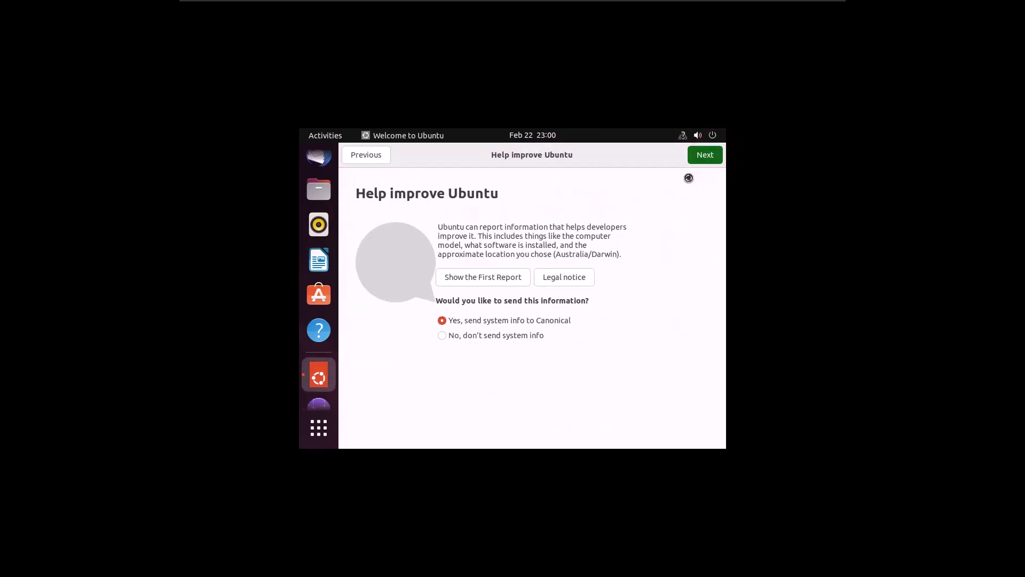
click(713, 156)
click(698, 155)
click(477, 330)
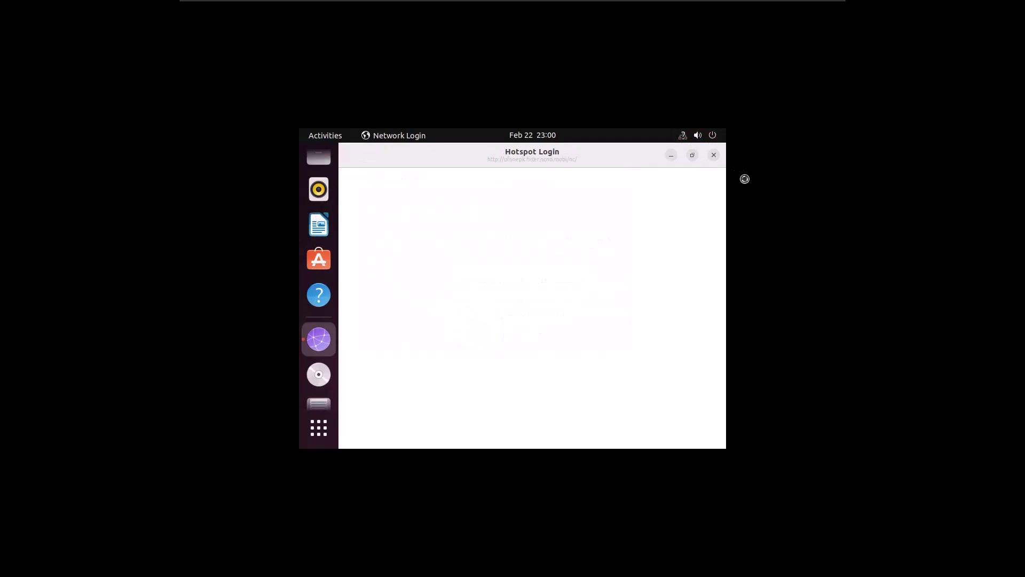
click(712, 154)
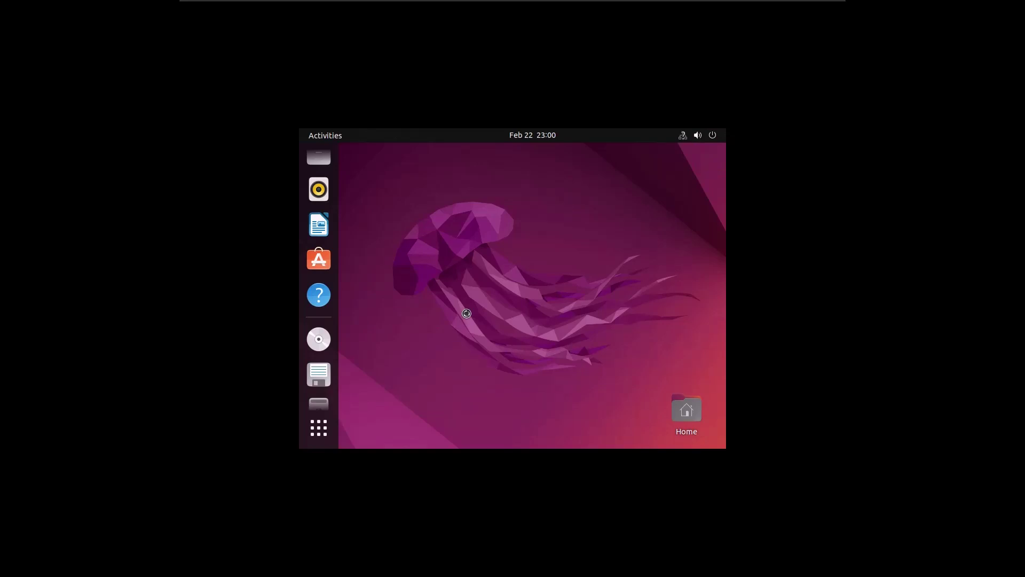
Step: Open Settings, go to Displays, and apply the 1920 × 1080 (16:9) resolution
key(super)
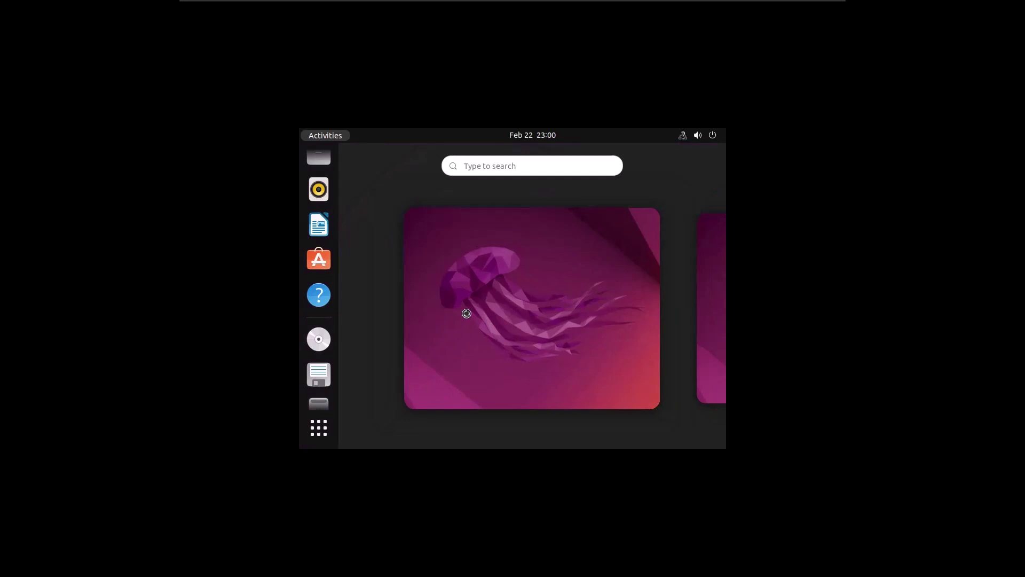
text(setting)
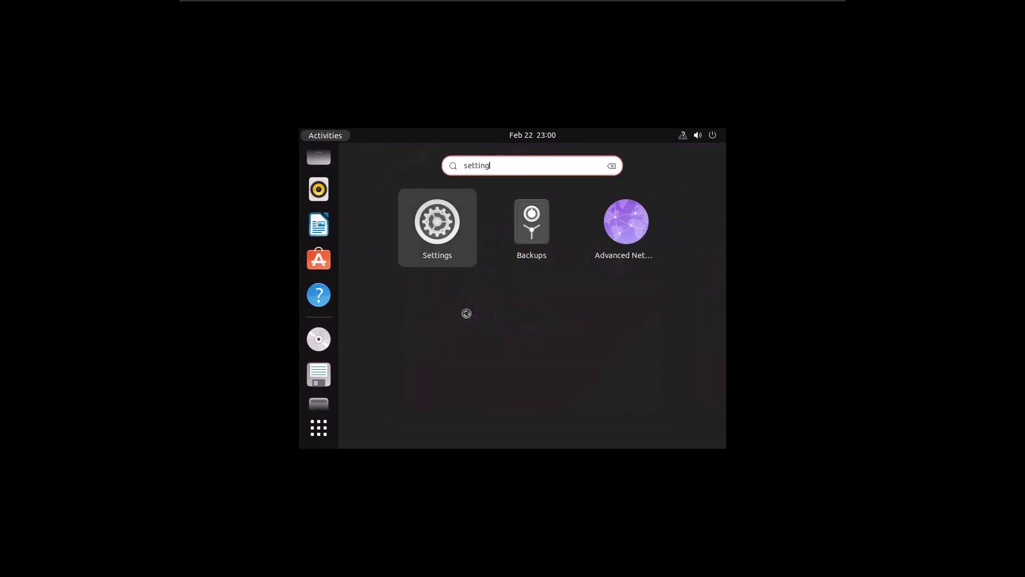
key(Return)
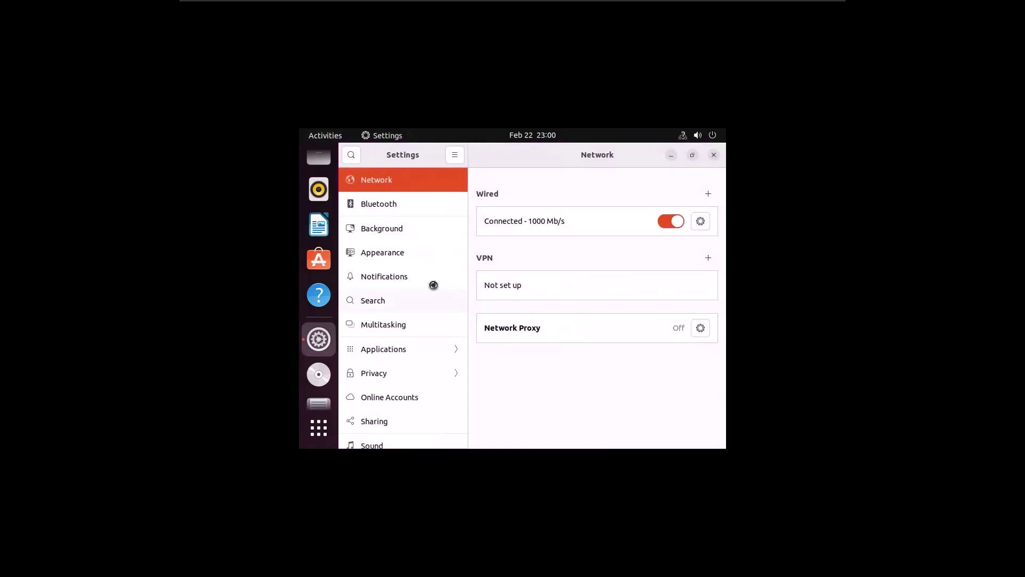
click(353, 155)
text(displa)
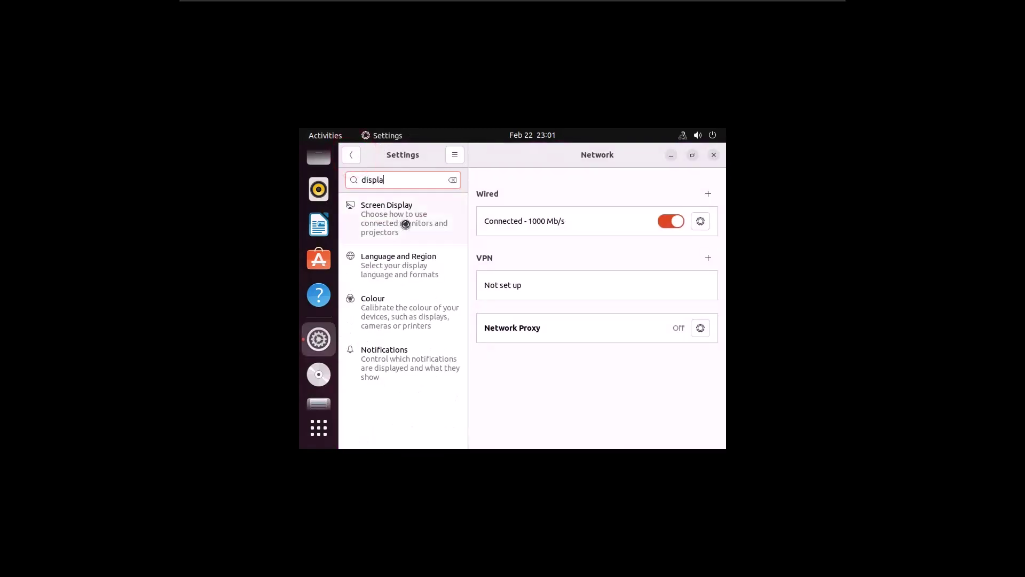
click(406, 223)
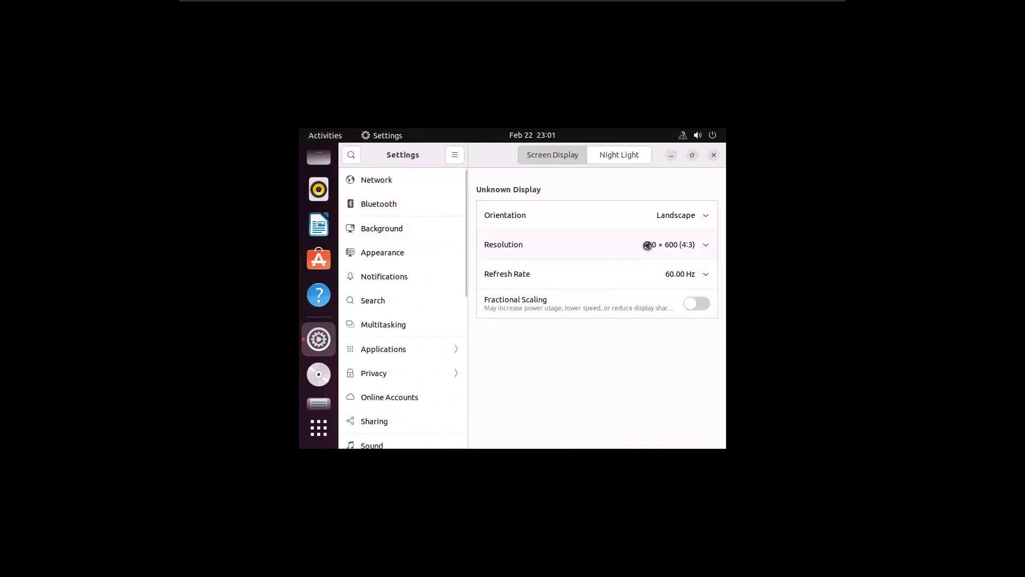
click(651, 244)
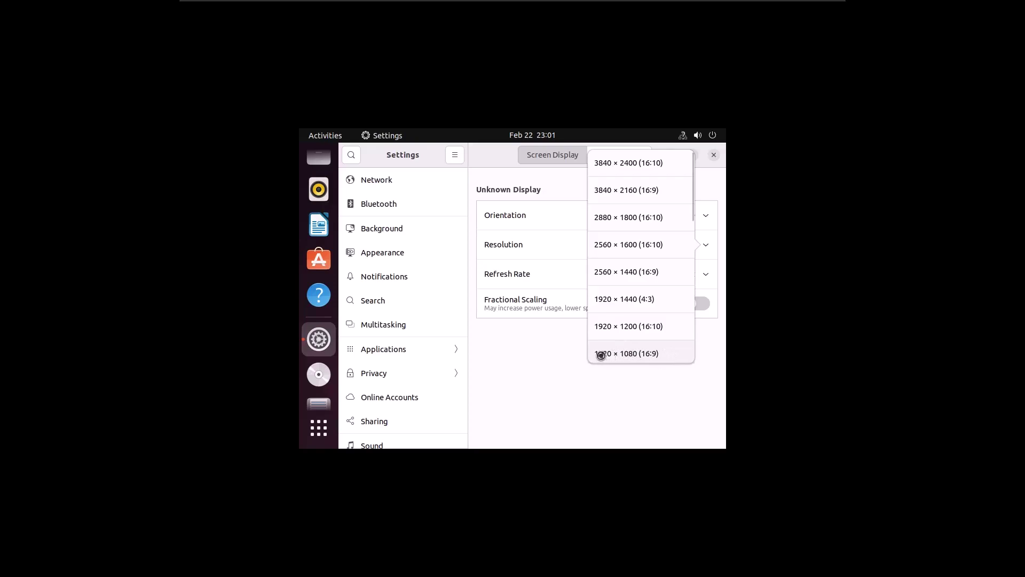
click(624, 354)
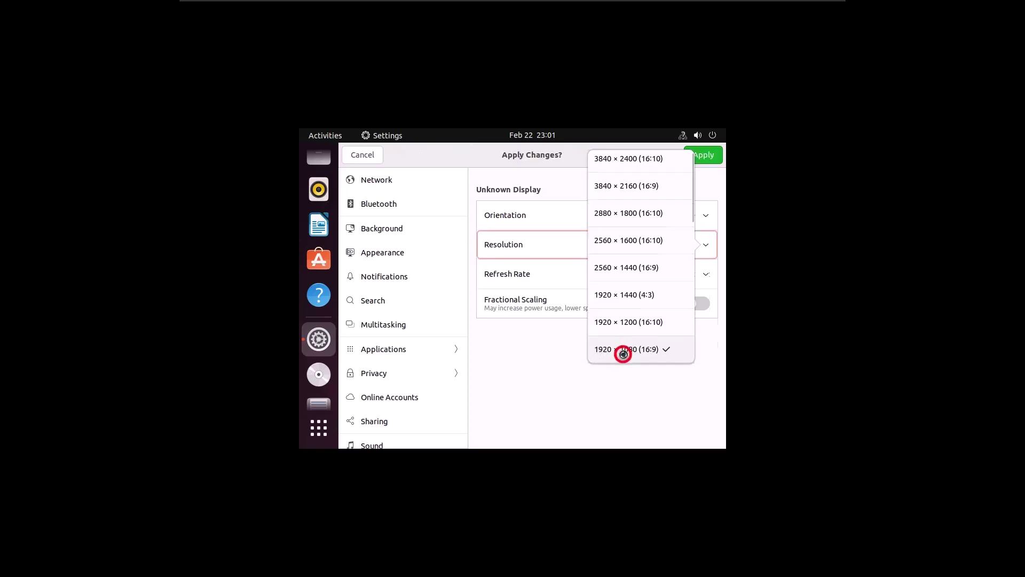
click(703, 155)
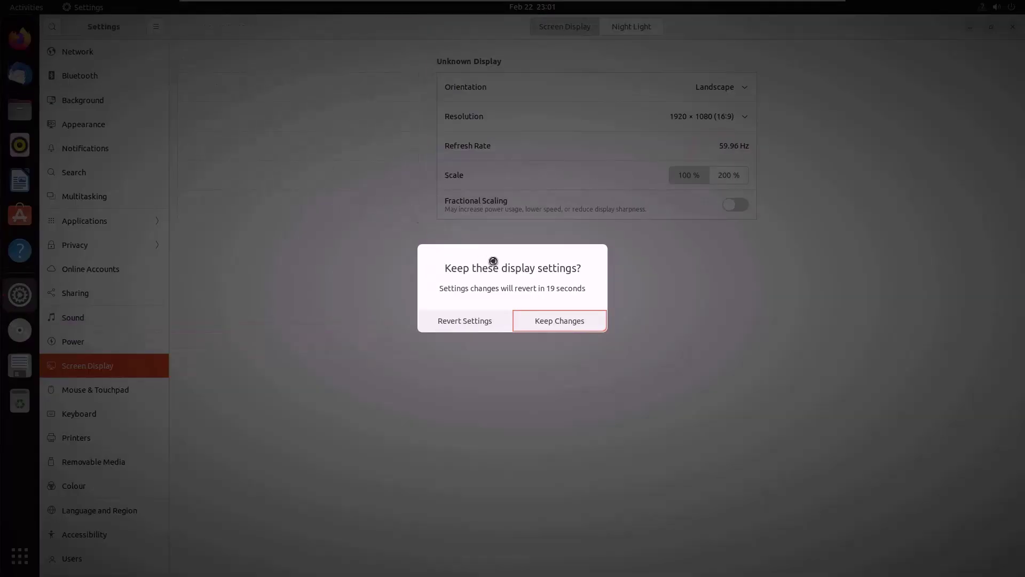
Step: Keep the 1920 × 1080 display, close Settings, and move the Home icon to the top-left corner
click(545, 322)
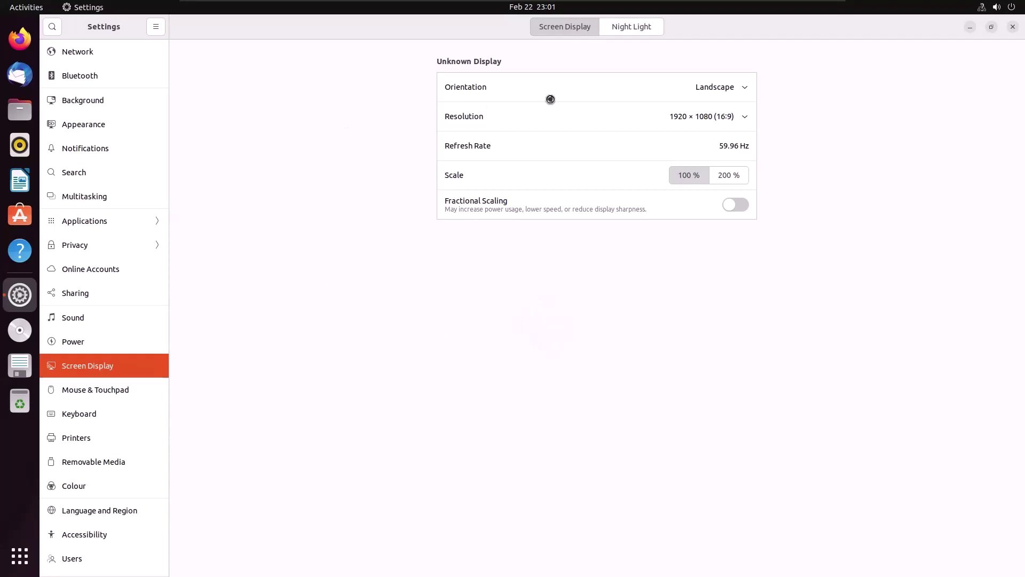
click(1015, 26)
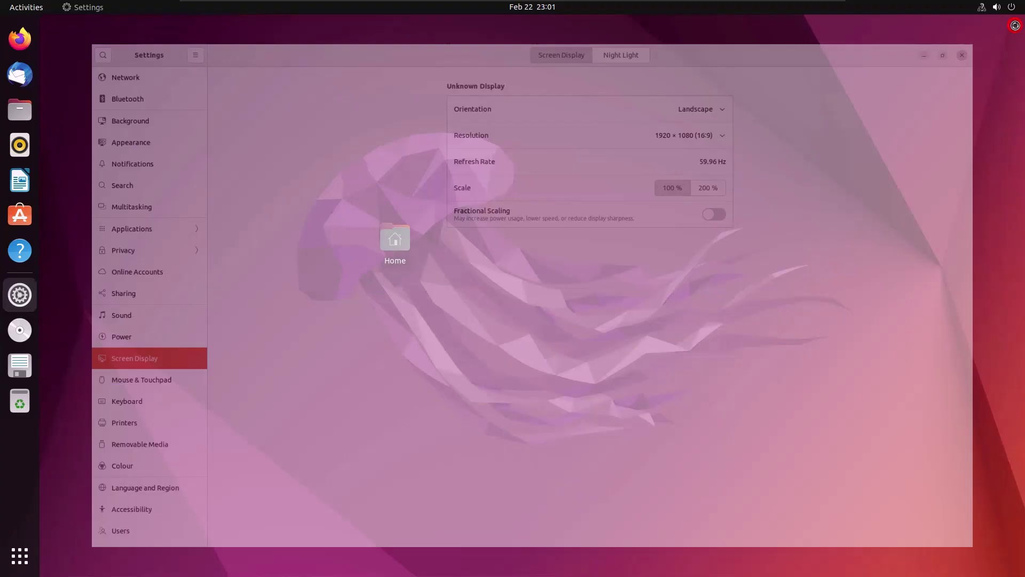
drag(392, 235, 66, 41)
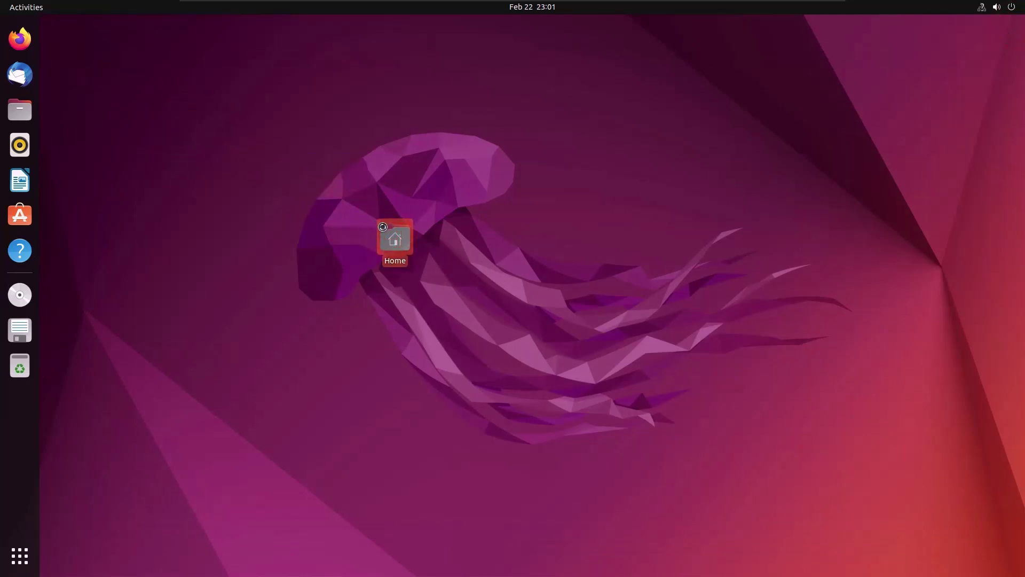
drag(383, 227, 101, 69)
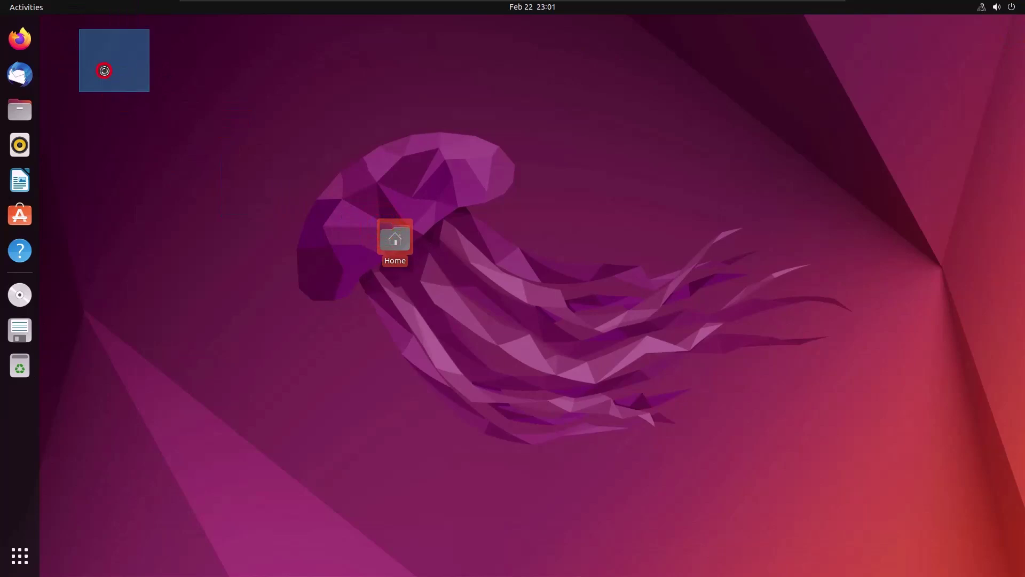
click(358, 139)
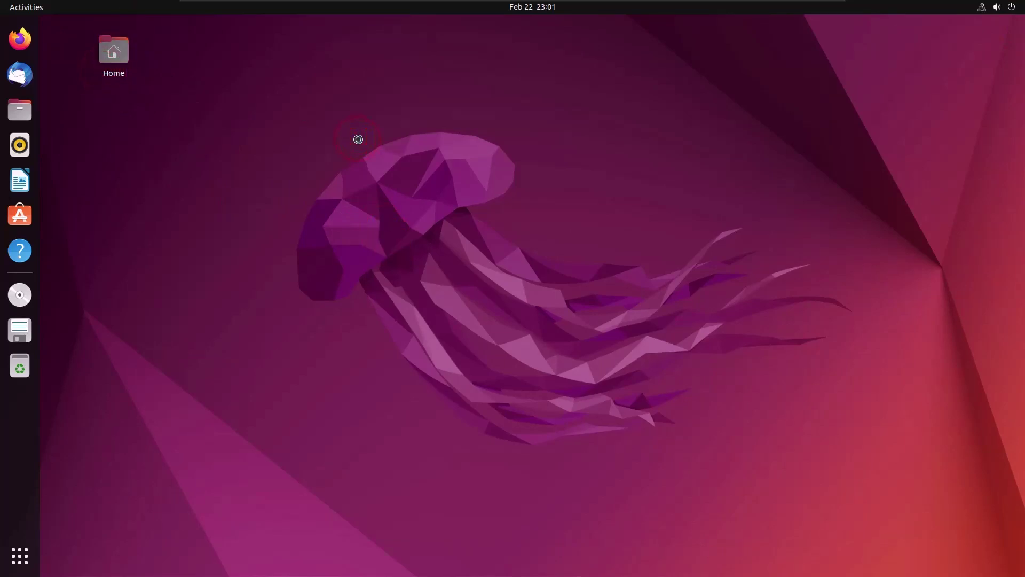